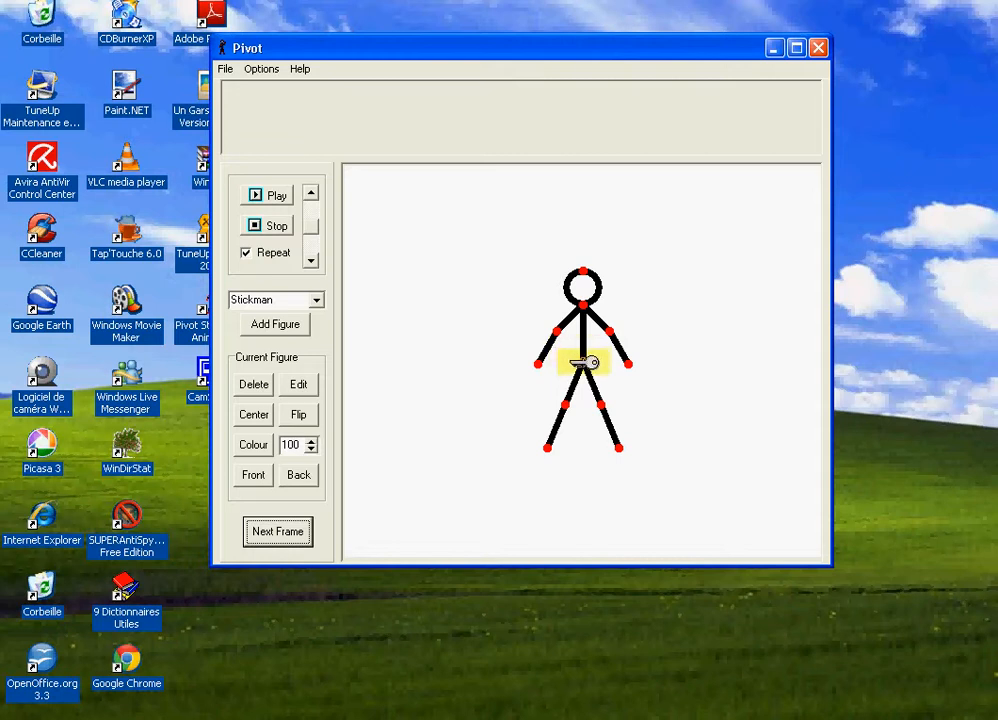
Step: Shift the stickman slightly up and to the left, and try adding a second stickman before deleting it
{"action": "mouse_move", "coordinate": [583, 363]}
{"action": "left_mouse_down"}
{"action": "mouse_move", "coordinate": [477, 292]}
{"action": "mouse_move", "coordinate": [463, 307]}
{"action": "mouse_move", "coordinate": [593, 369]}
{"action": "mouse_move", "coordinate": [573, 358]}
{"action": "left_mouse_up"}
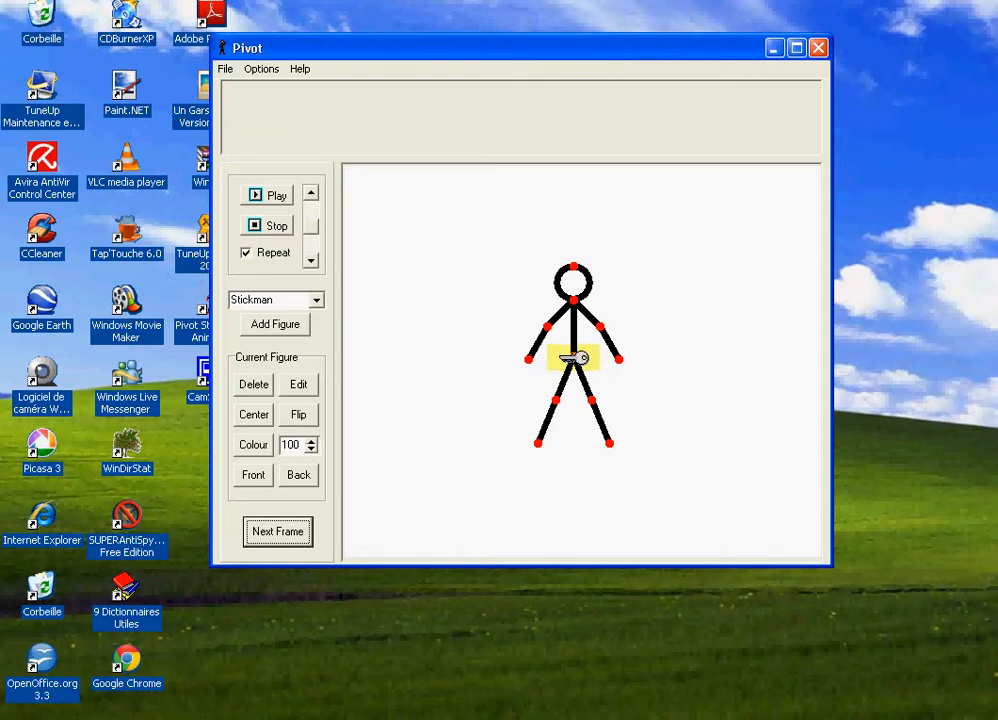
{"action": "left_click", "coordinate": [275, 324]}
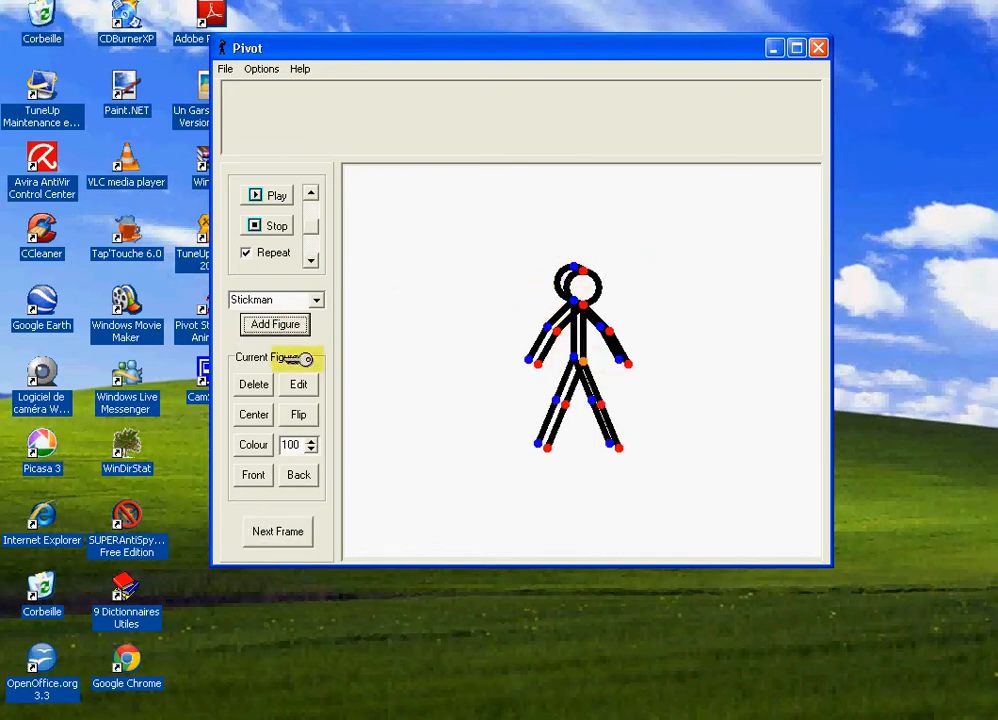
{"action": "left_click", "coordinate": [250, 383]}
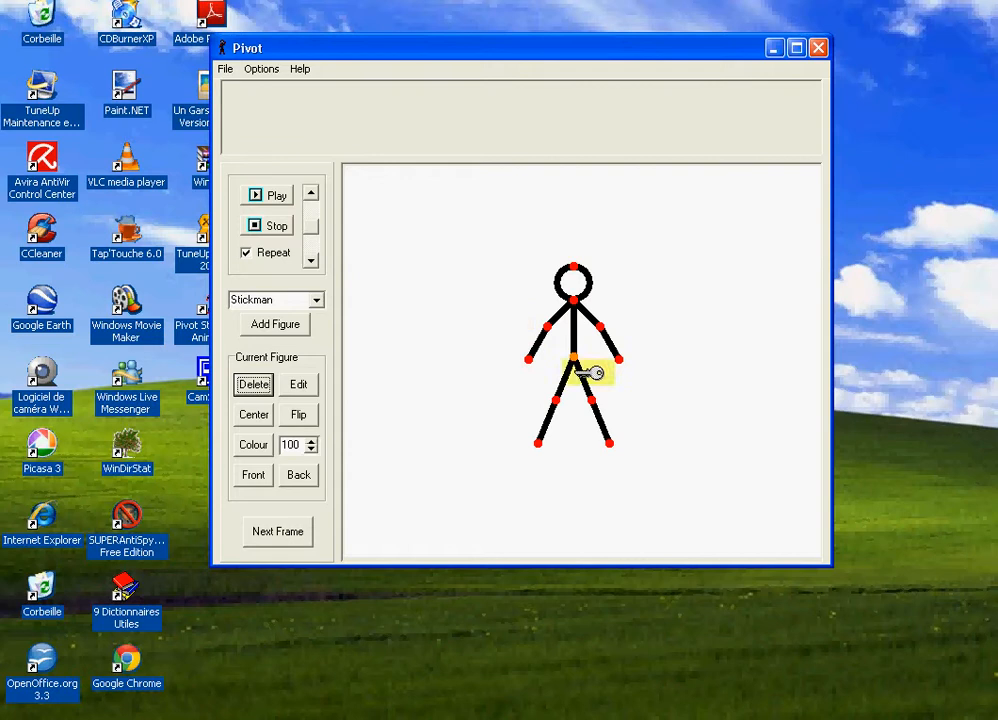
Step: Raise the stickman's arms, spread its legs, move the whole figure lower on the canvas, and capture the pose as two frames
{"action": "left_click_drag", "start_coordinate": [592, 370], "coordinate": [633, 331]}
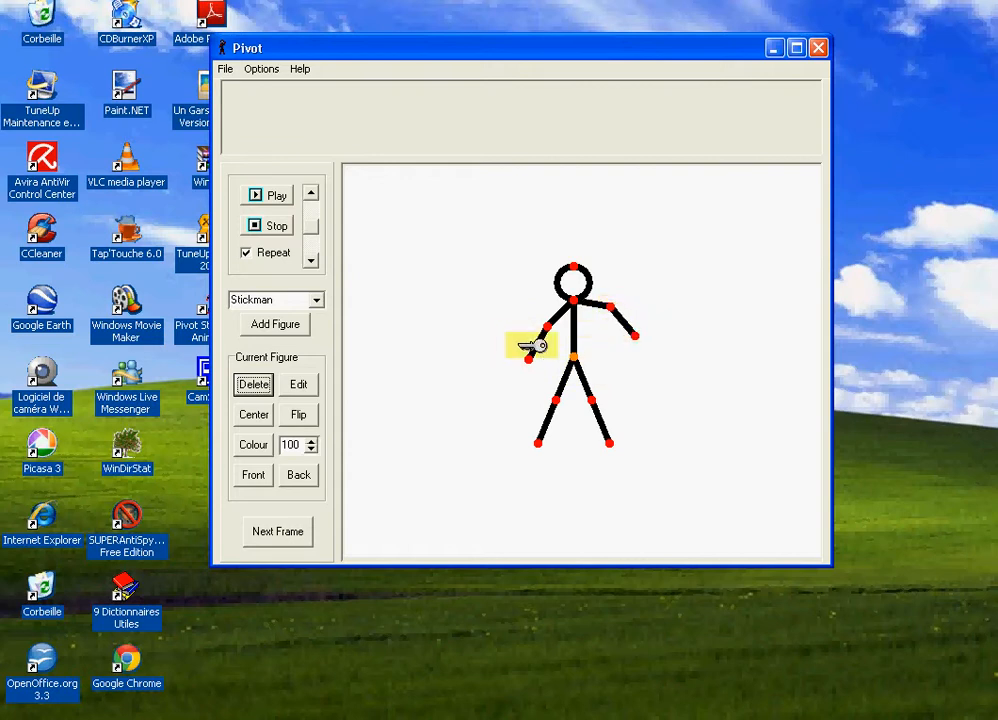
{"action": "left_click_drag", "start_coordinate": [542, 330], "coordinate": [528, 349]}
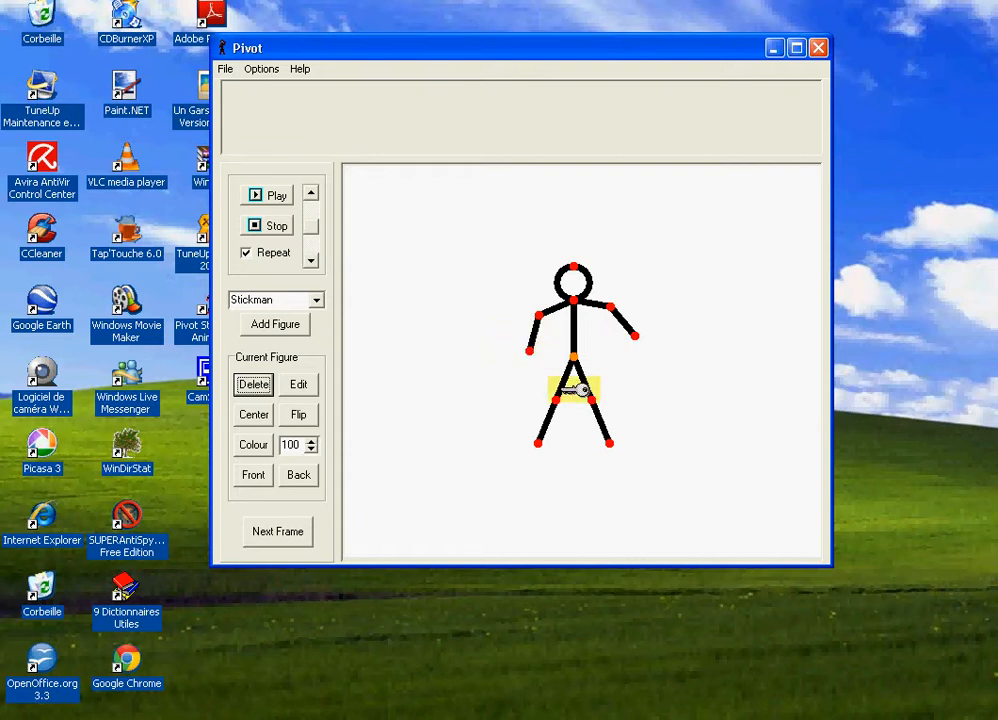
{"action": "left_click_drag", "start_coordinate": [591, 399], "coordinate": [543, 400]}
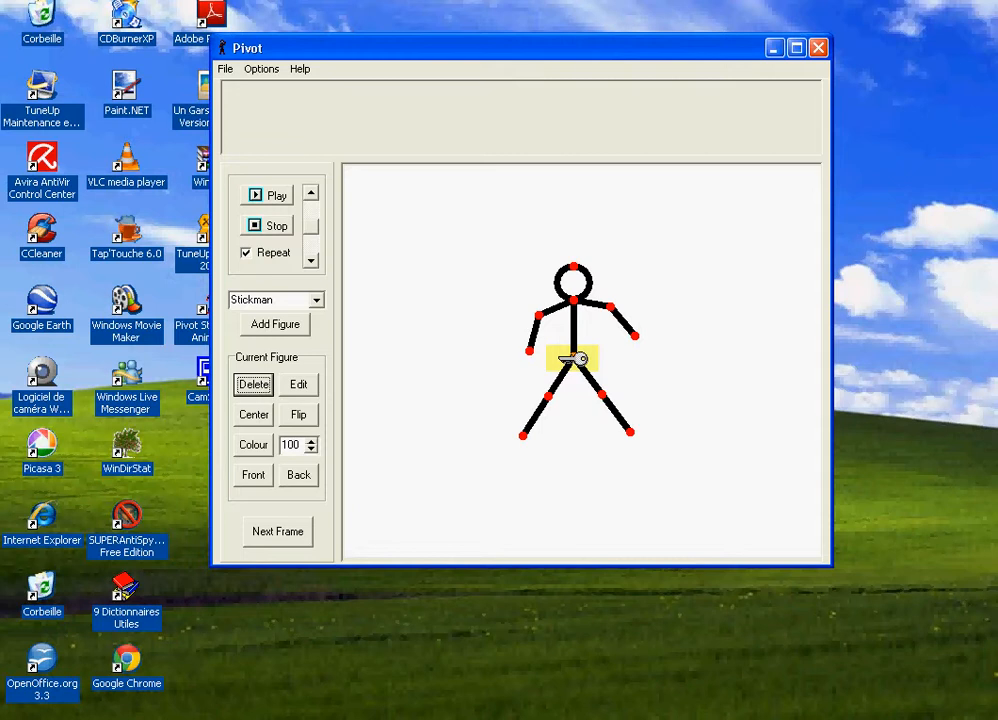
{"action": "left_click_drag", "start_coordinate": [573, 358], "coordinate": [578, 385]}
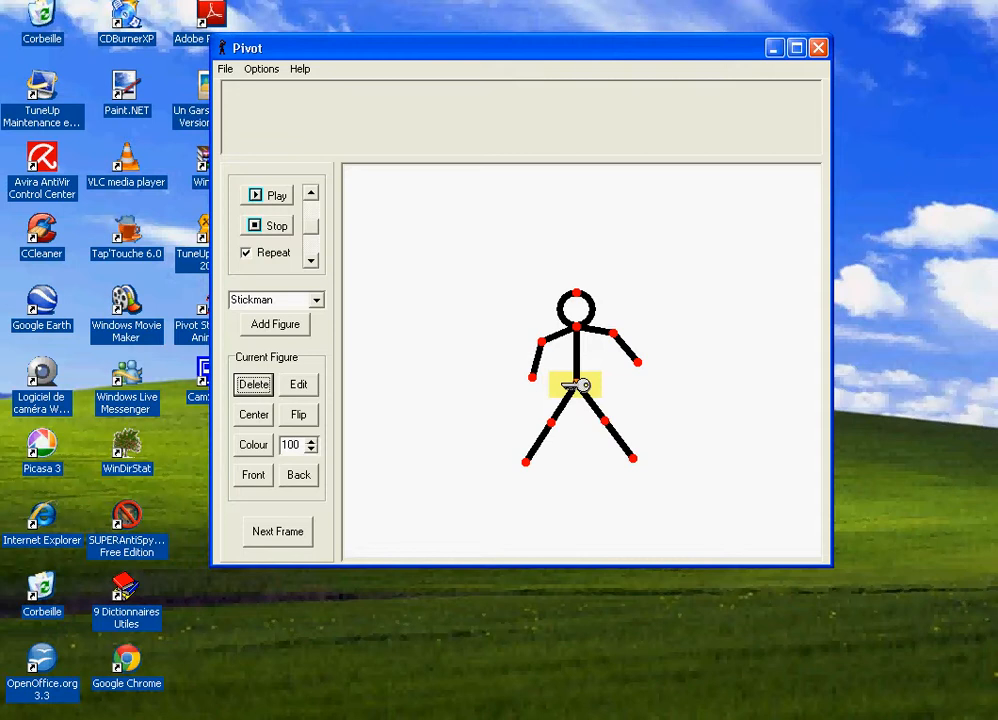
{"action": "left_click", "coordinate": [285, 527]}
{"action": "left_click", "coordinate": [285, 527]}
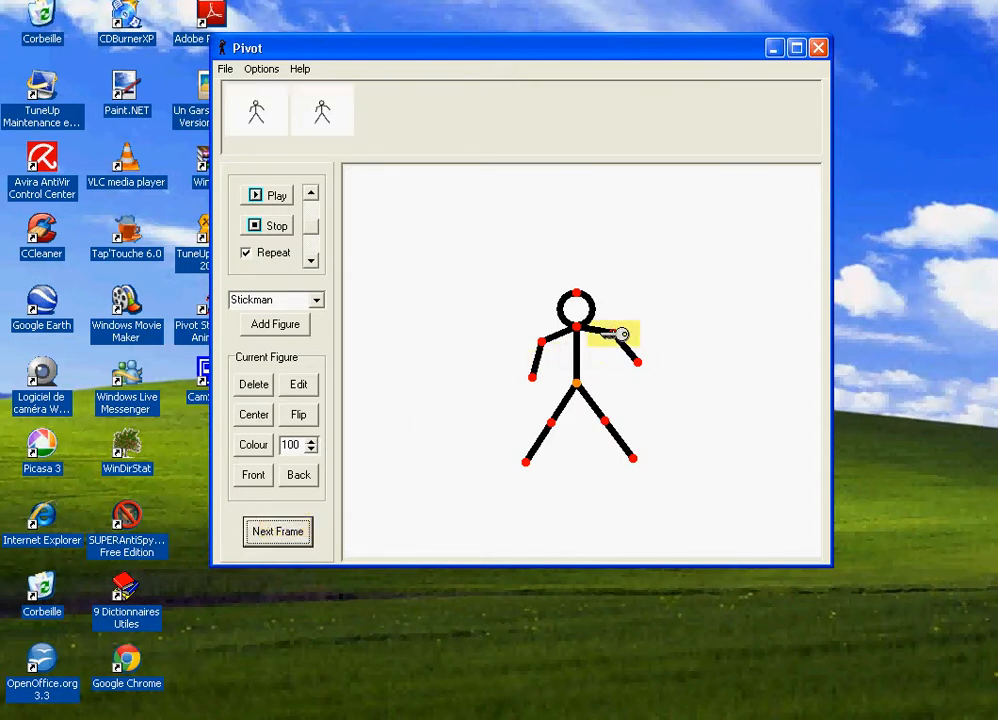
Step: Raise both arms slightly, tilt the head to the right, spread the legs wider, and capture the pose as two frames
{"action": "left_click_drag", "start_coordinate": [622, 334], "coordinate": [629, 327]}
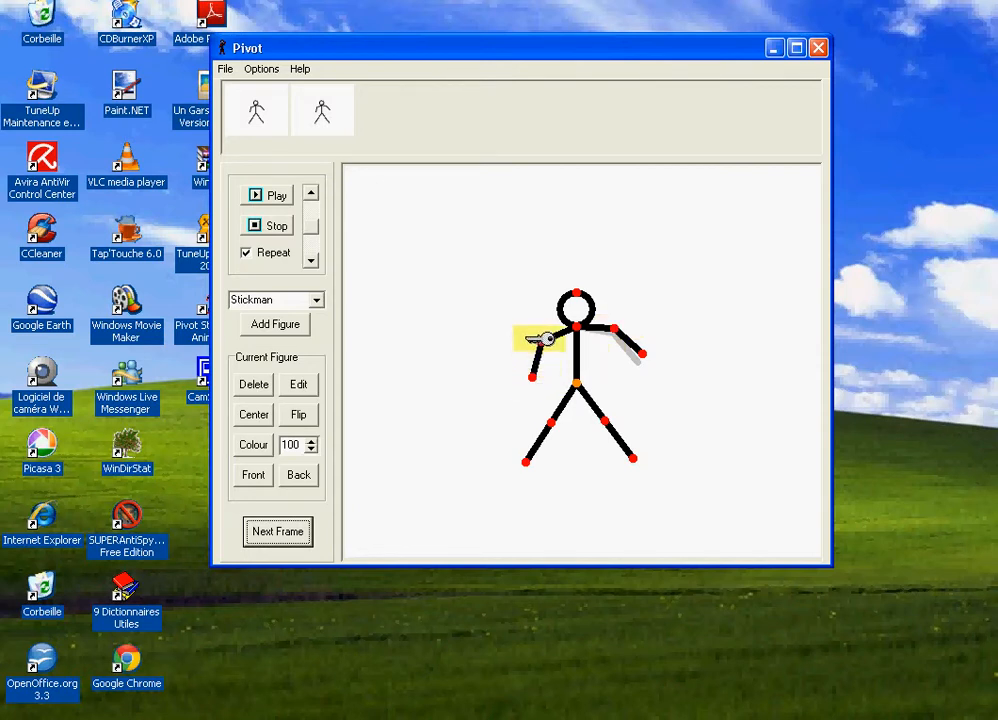
{"action": "left_click_drag", "start_coordinate": [540, 340], "coordinate": [539, 334]}
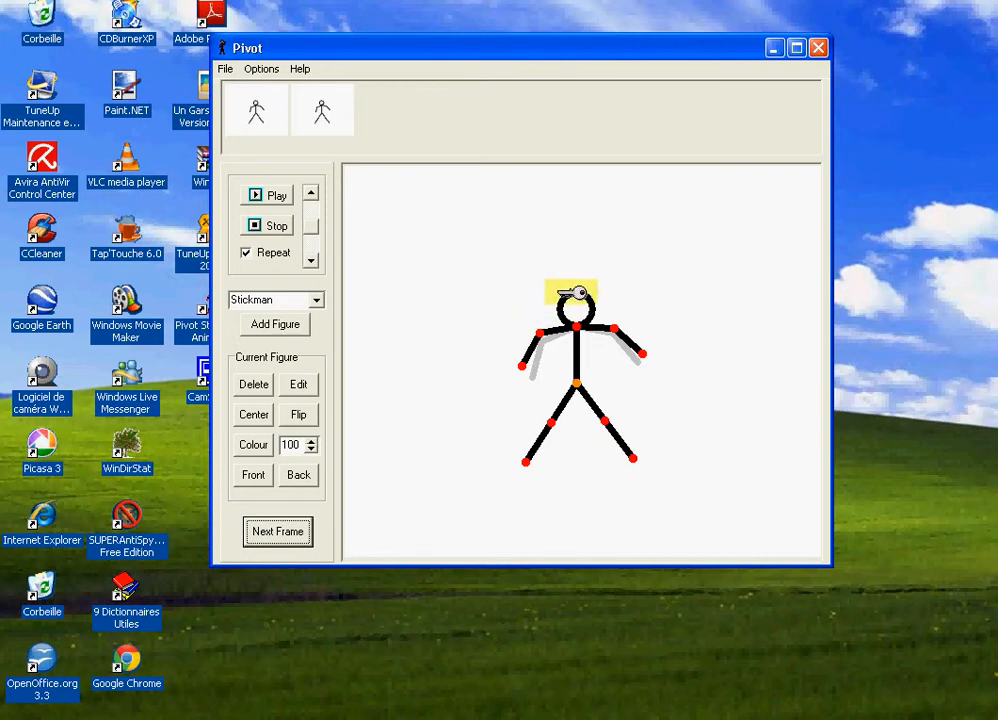
{"action": "left_click_drag", "start_coordinate": [576, 292], "coordinate": [580, 298]}
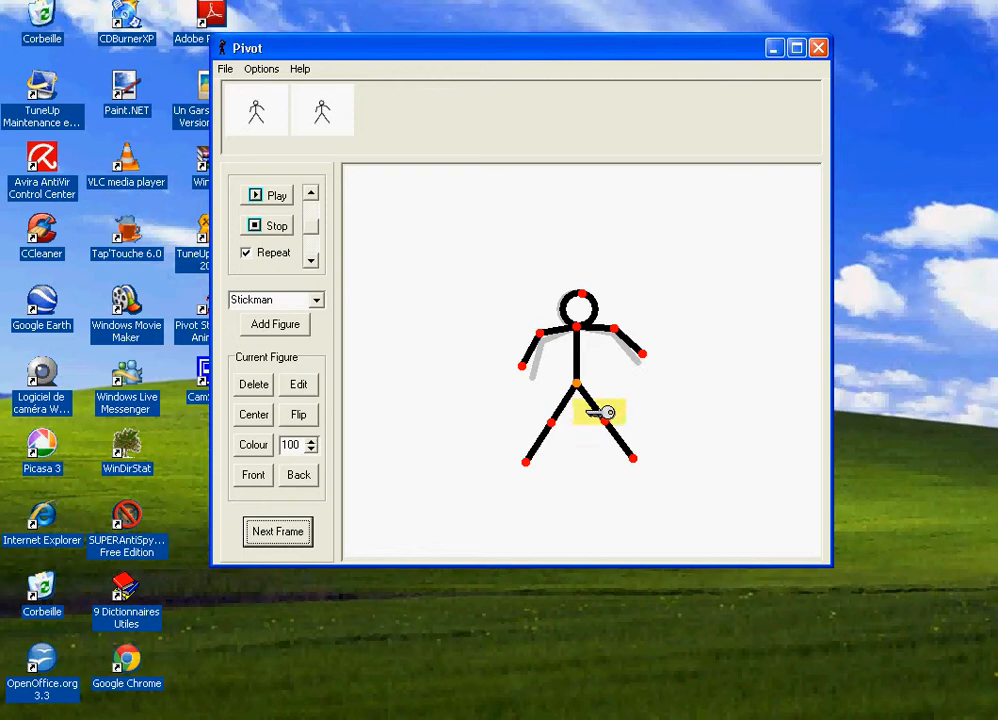
{"action": "left_click_drag", "start_coordinate": [602, 422], "coordinate": [610, 414]}
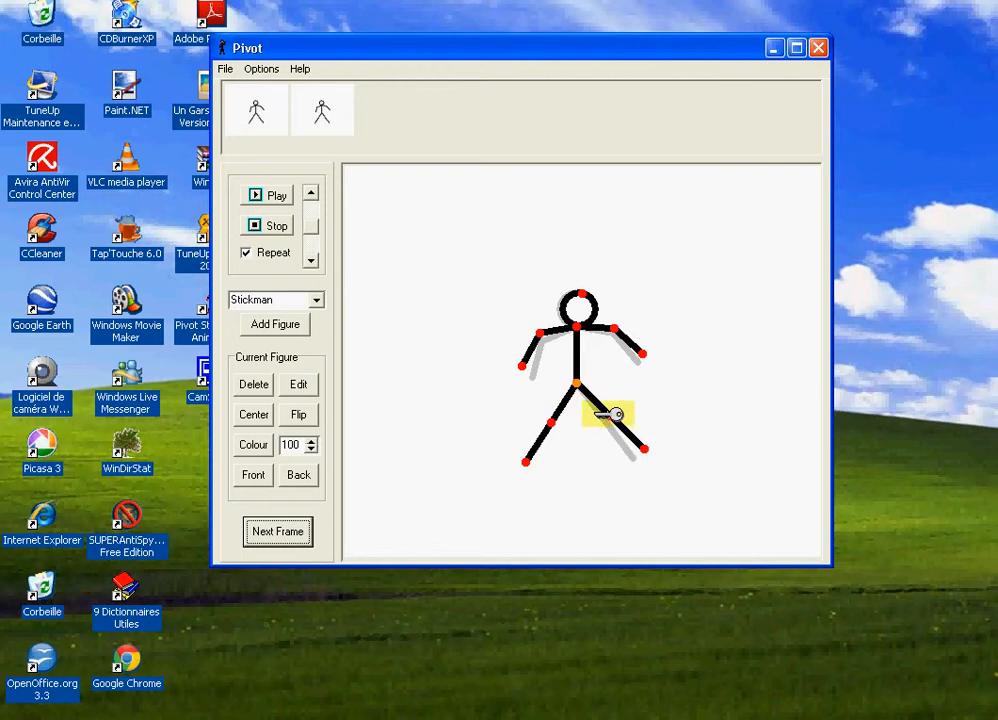
{"action": "left_click_drag", "start_coordinate": [550, 418], "coordinate": [546, 414]}
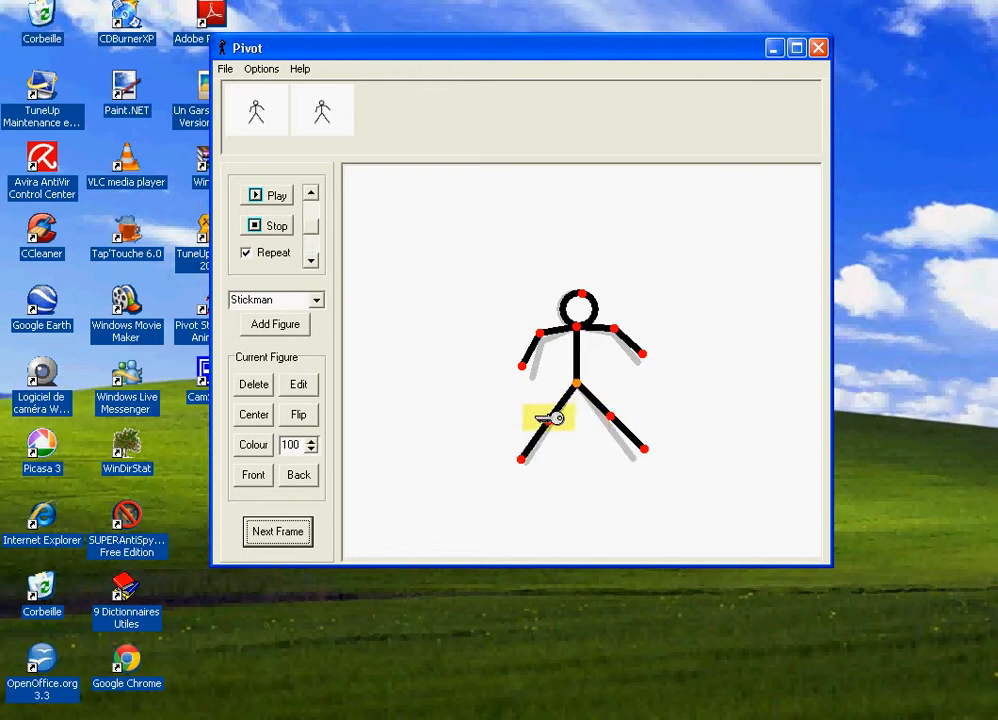
{"action": "left_click", "coordinate": [284, 527]}
{"action": "left_click", "coordinate": [281, 527]}
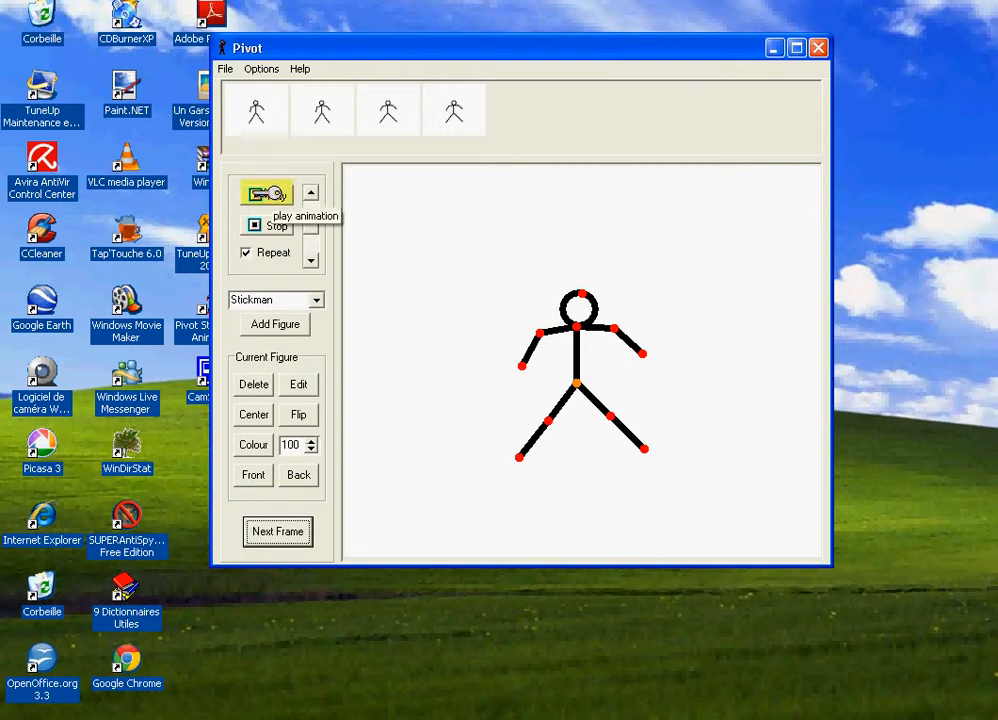
Step: Preview the animation with Repeat on and with Repeat off, and turn Repeat back on
{"action": "left_click", "coordinate": [272, 194]}
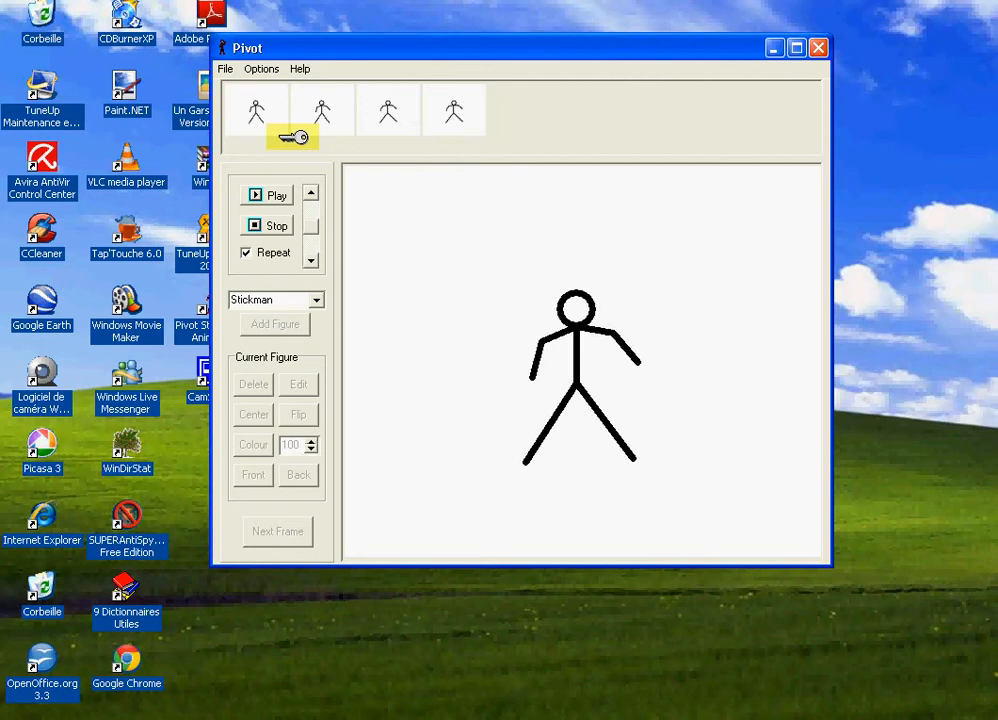
{"action": "left_click", "coordinate": [248, 251]}
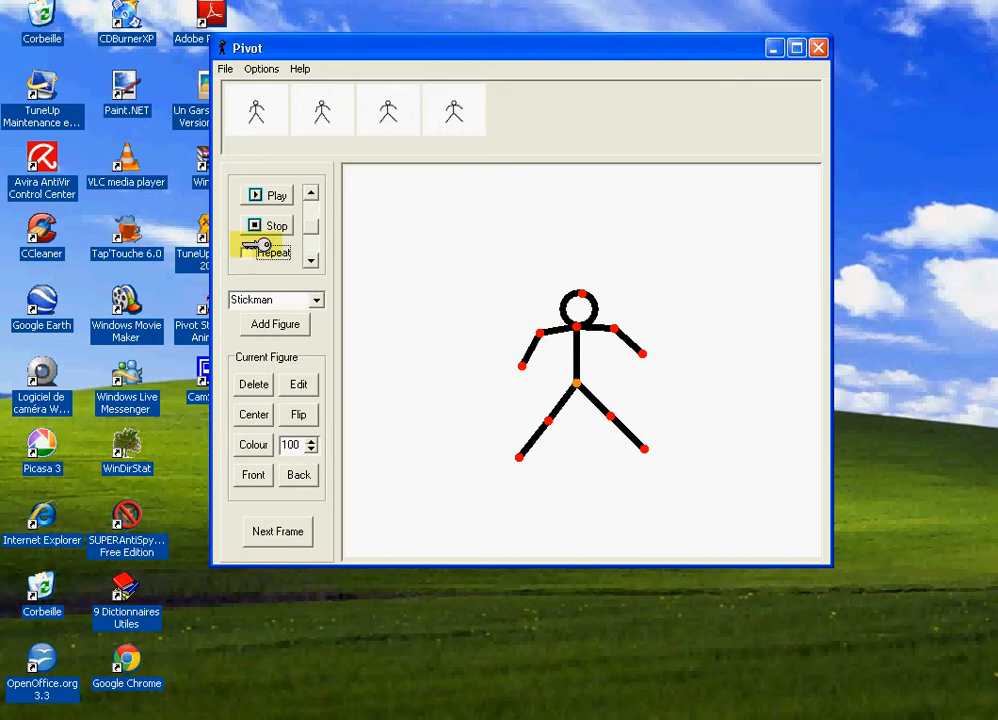
{"action": "left_click", "coordinate": [265, 195]}
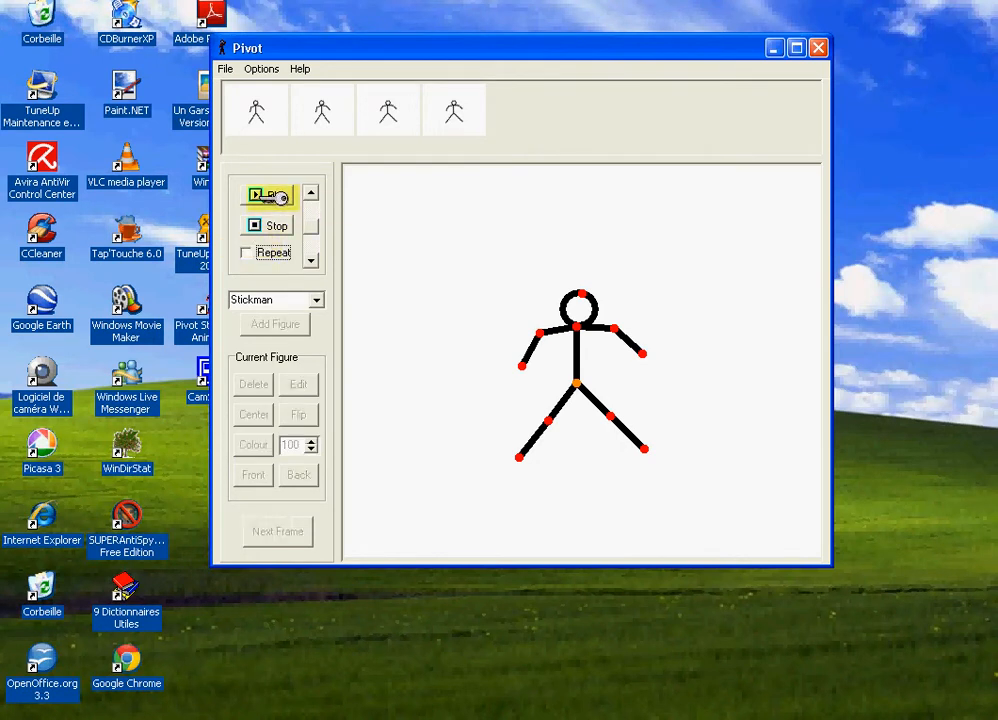
{"action": "left_click", "coordinate": [258, 253]}
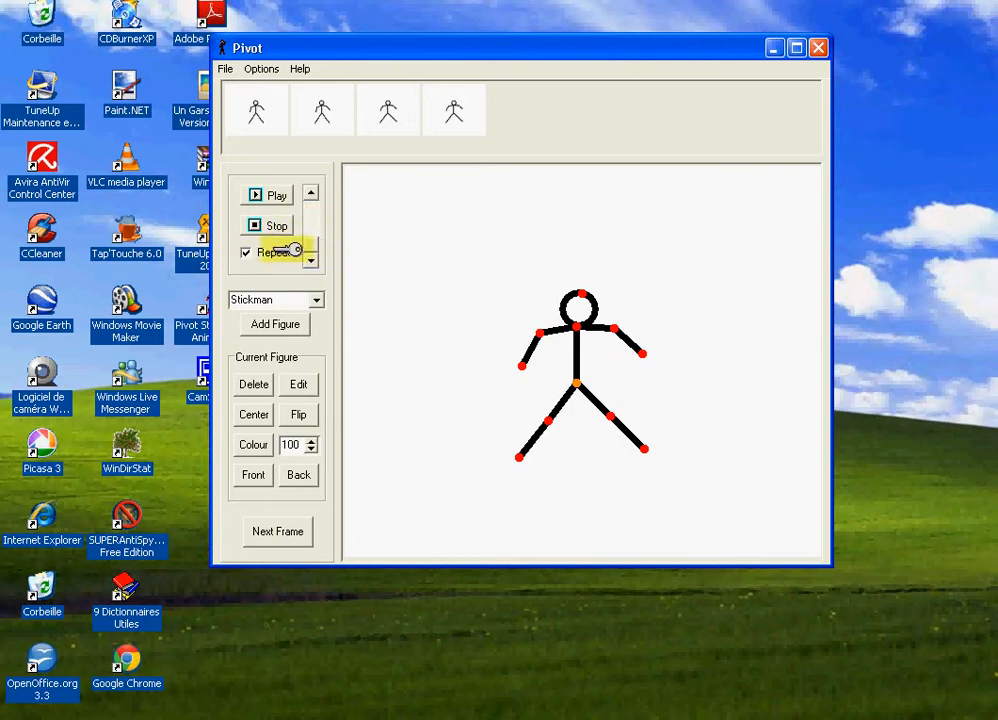
Step: Preview the animation near both ends of the playback speed range, stop it, and return the speed to the middle
{"action": "left_click", "coordinate": [267, 199]}
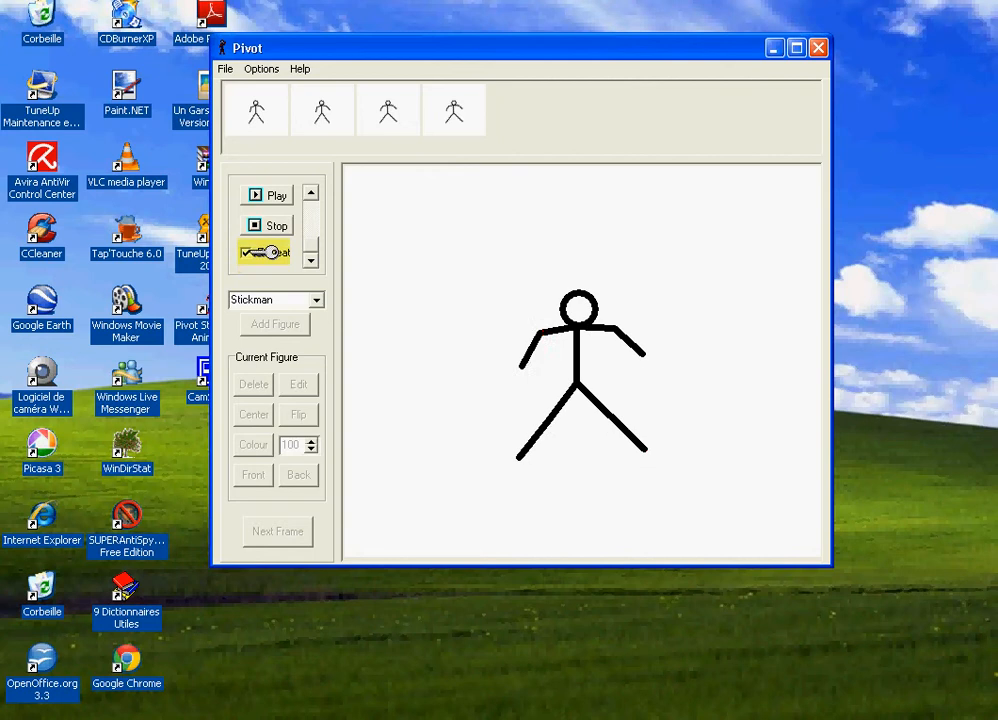
{"action": "left_click", "coordinate": [265, 252]}
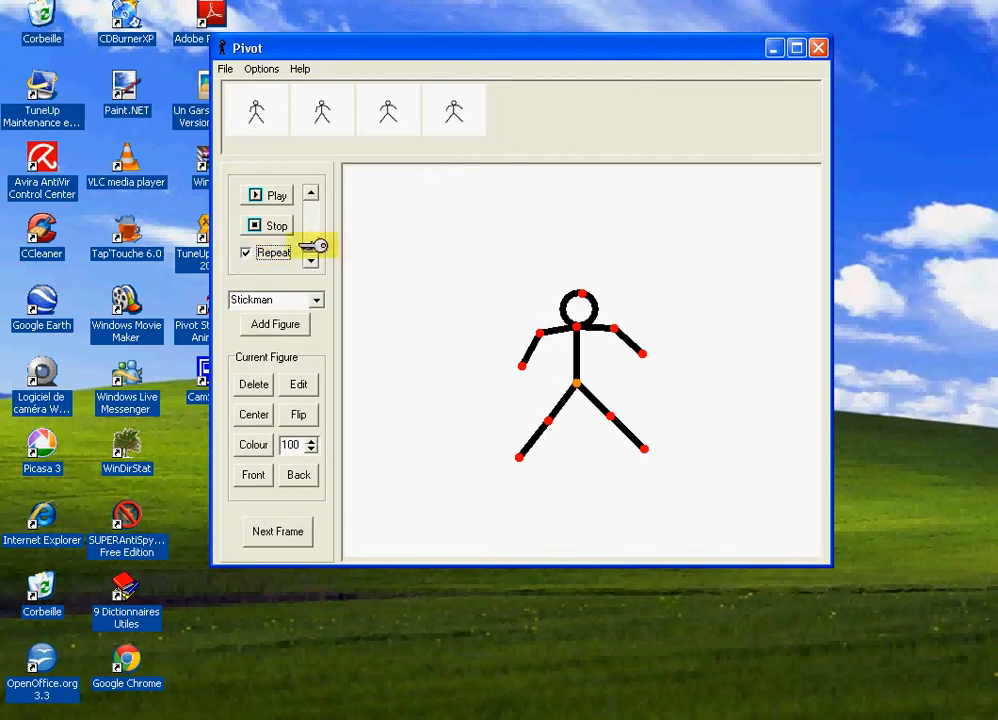
{"action": "left_click_drag", "start_coordinate": [312, 245], "coordinate": [312, 206]}
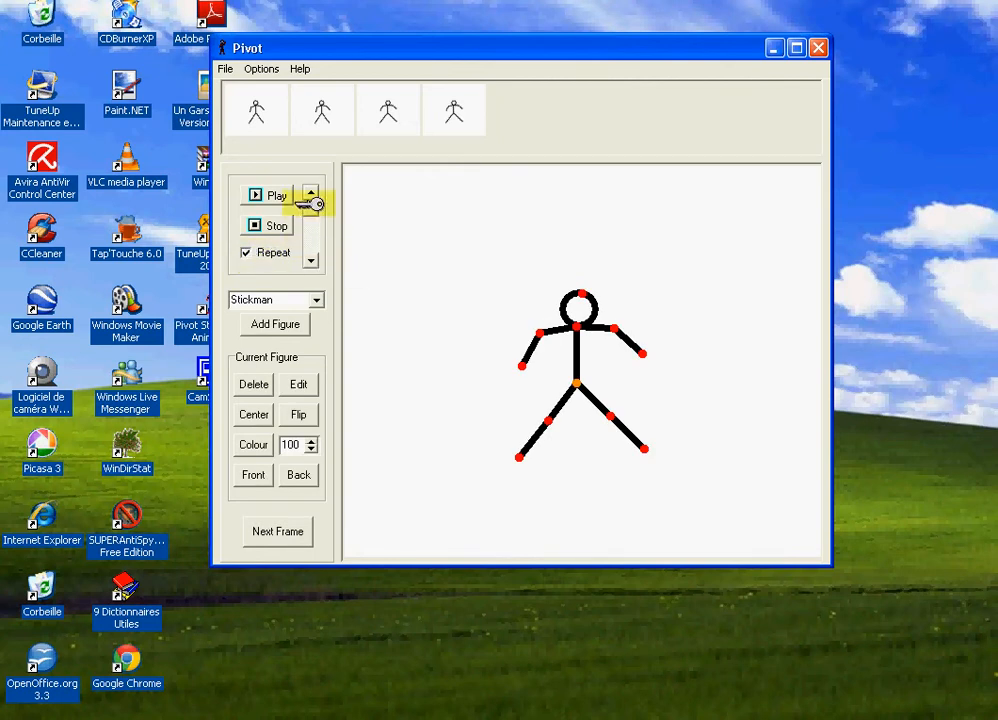
{"action": "left_click", "coordinate": [266, 193]}
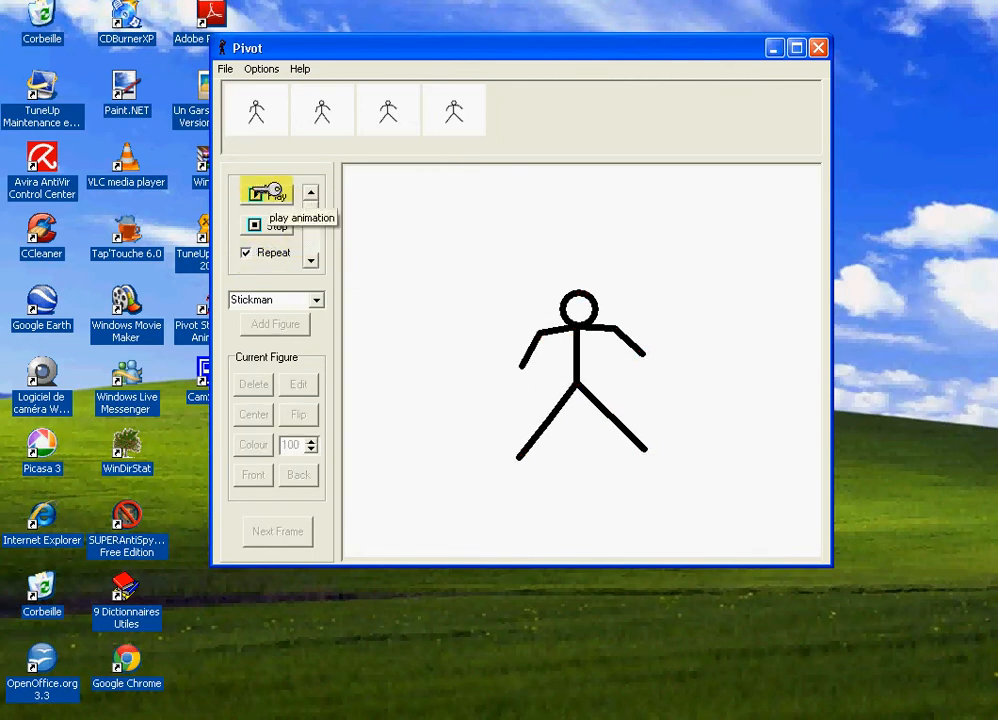
{"action": "left_click", "coordinate": [272, 224]}
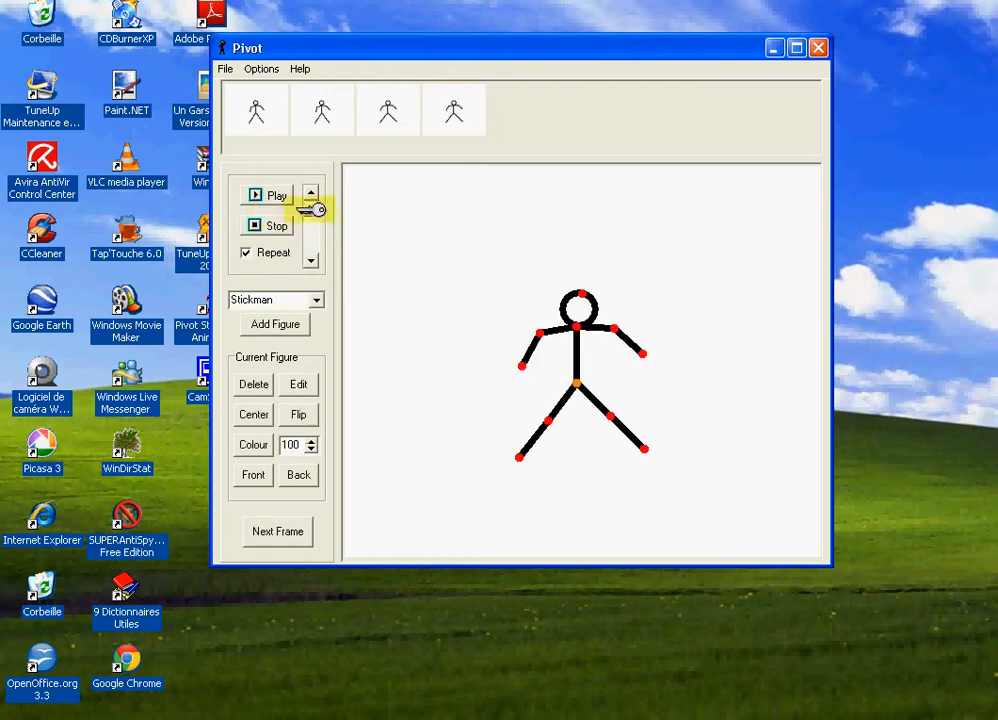
{"action": "left_click_drag", "start_coordinate": [309, 209], "coordinate": [308, 225]}
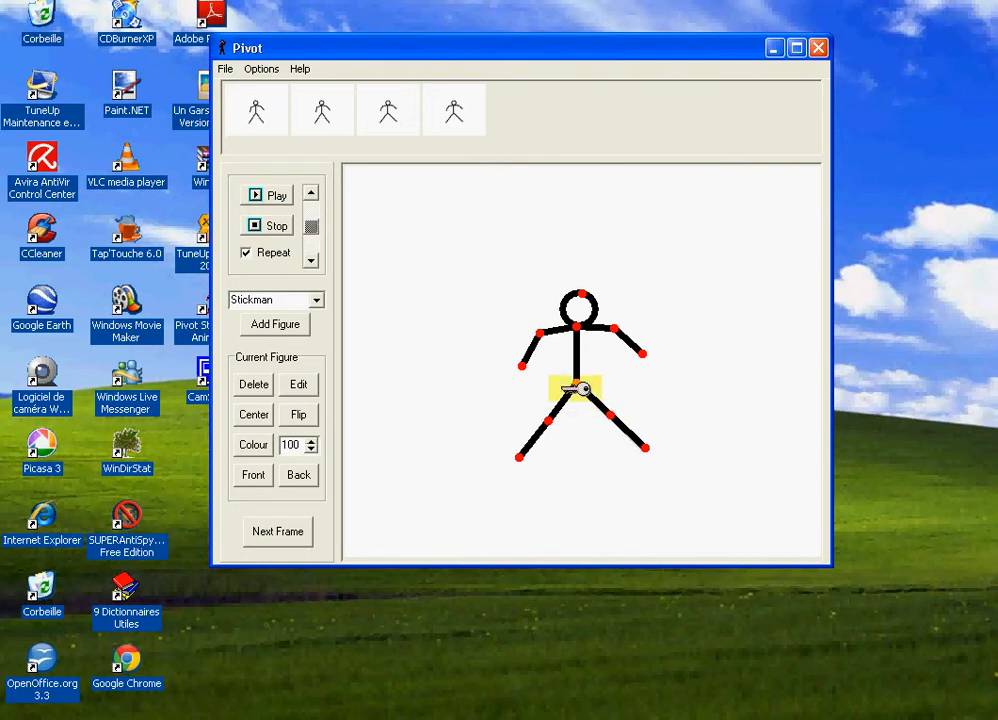
Step: Capture two frames with the stickman moved slightly up, and two with its right-hand leg raised sideways and the other leg drawn inward
{"action": "left_click_drag", "start_coordinate": [575, 384], "coordinate": [572, 375]}
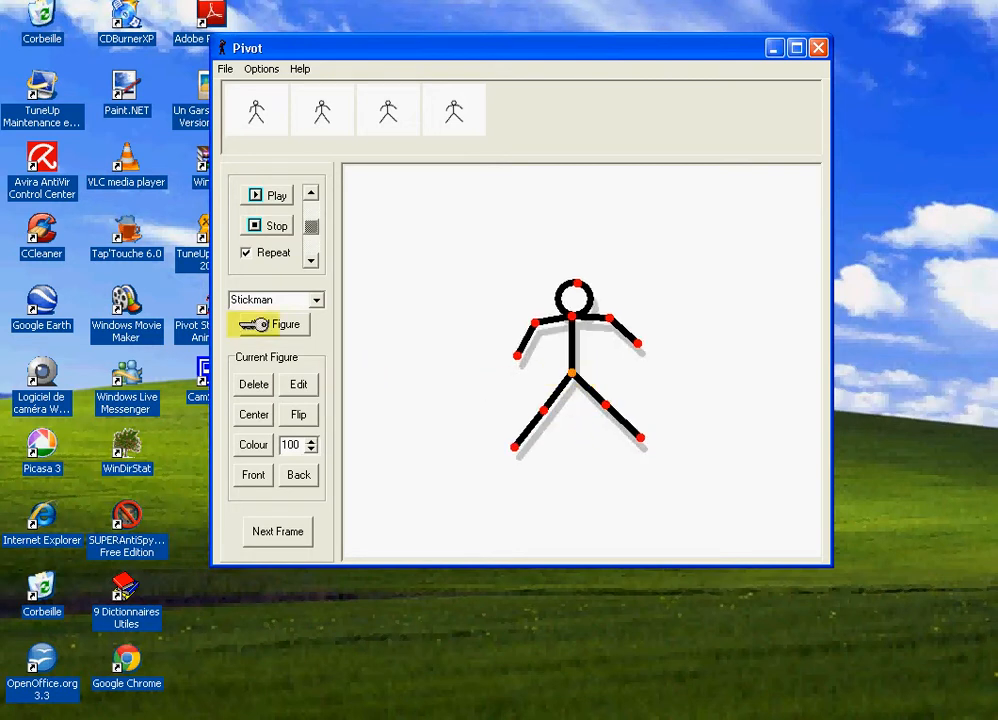
{"action": "double_click", "coordinate": [277, 530]}
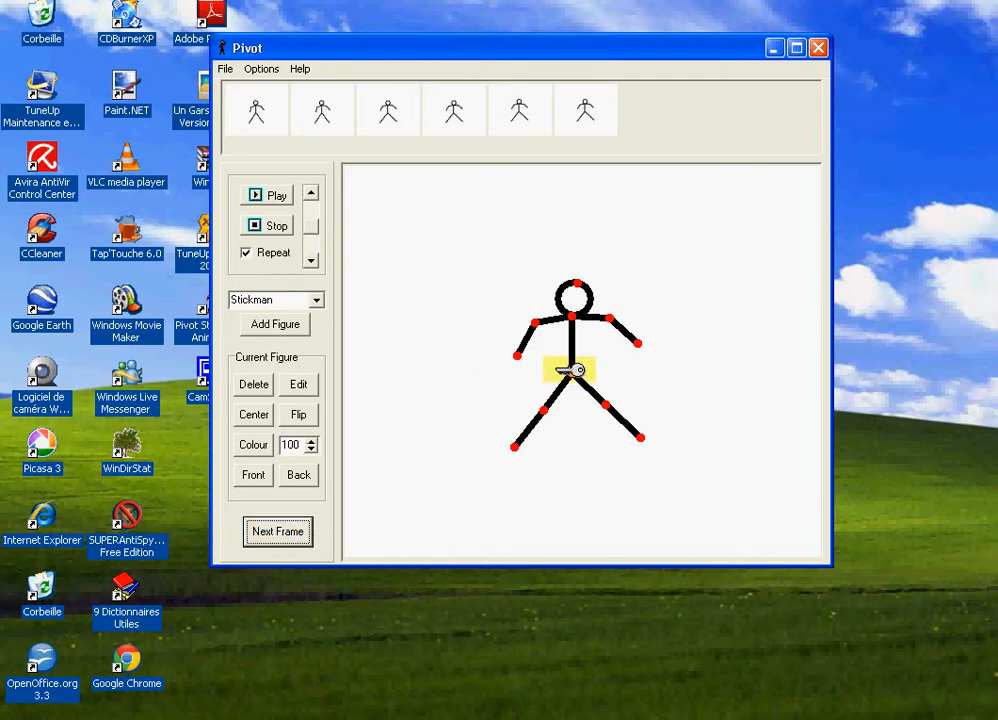
{"action": "left_click_drag", "start_coordinate": [570, 371], "coordinate": [622, 396]}
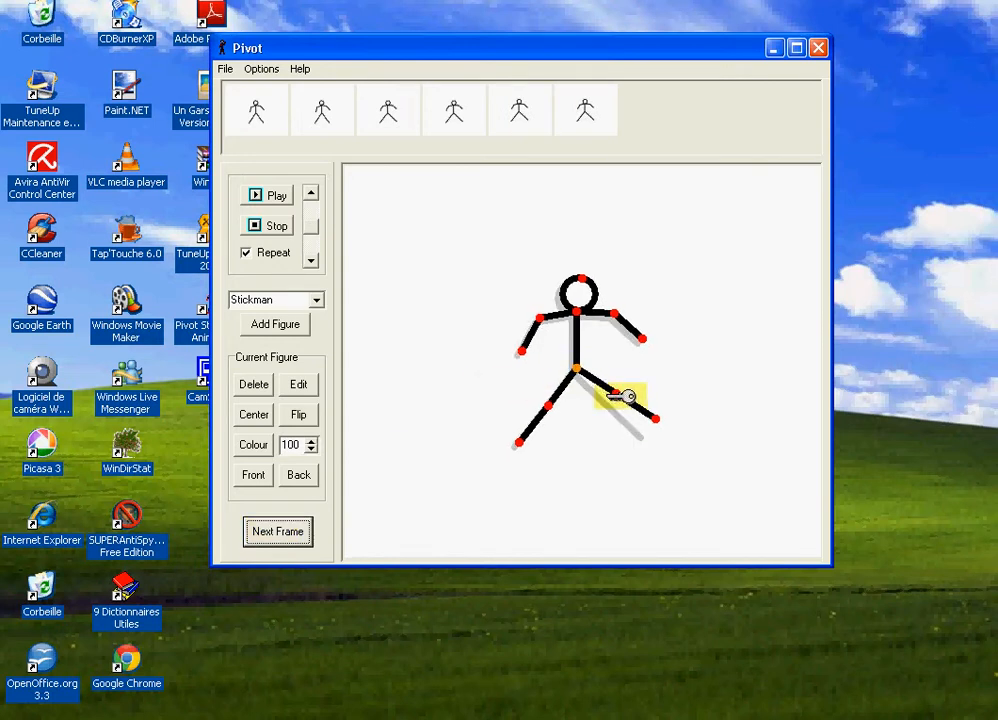
{"action": "left_click_drag", "start_coordinate": [548, 405], "coordinate": [563, 410]}
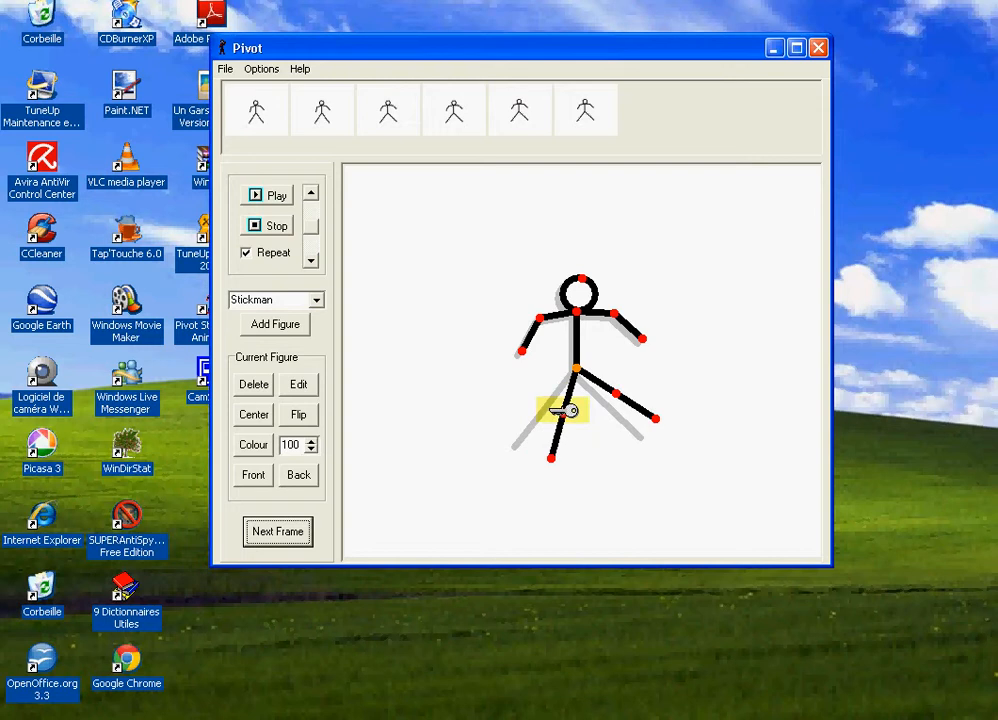
{"action": "left_click", "coordinate": [278, 531]}
{"action": "left_click", "coordinate": [278, 531]}
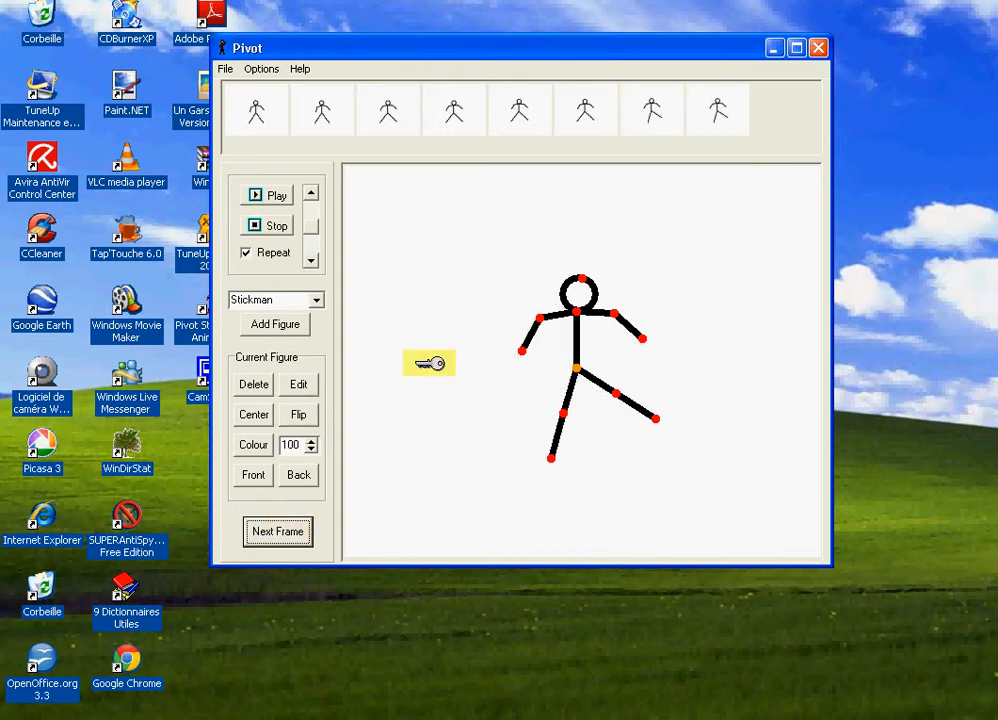
Step: Swing the stickman's left-hand arm down and across its body in small increments, capturing new frames after each change
{"action": "left_click_drag", "start_coordinate": [538, 319], "coordinate": [551, 339]}
{"action": "left_click", "coordinate": [265, 528]}
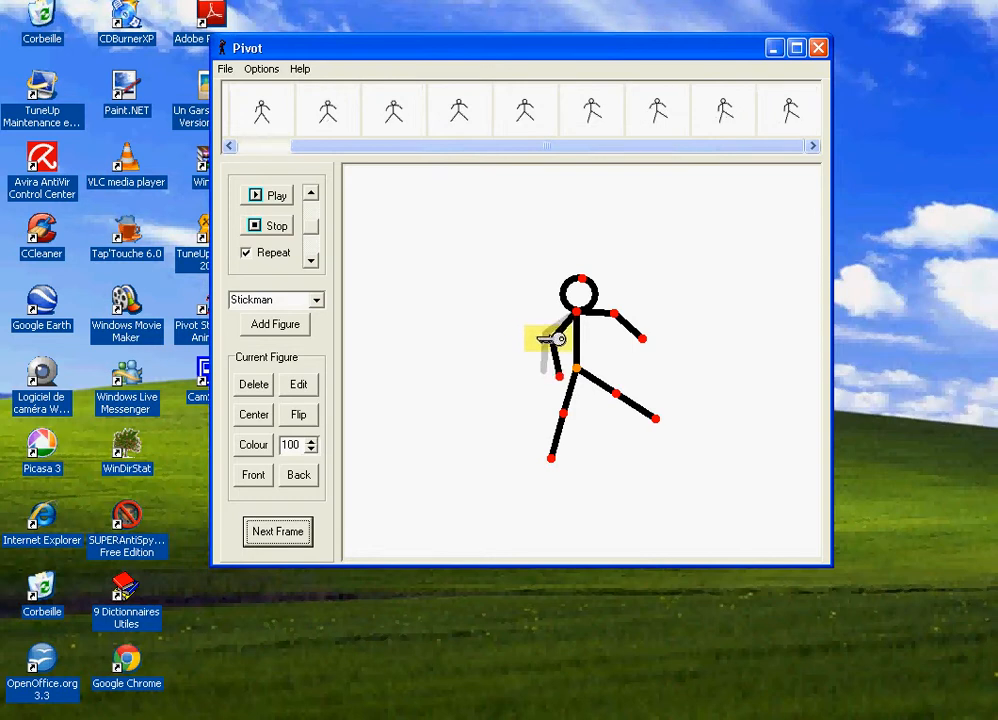
{"action": "left_click", "coordinate": [262, 522]}
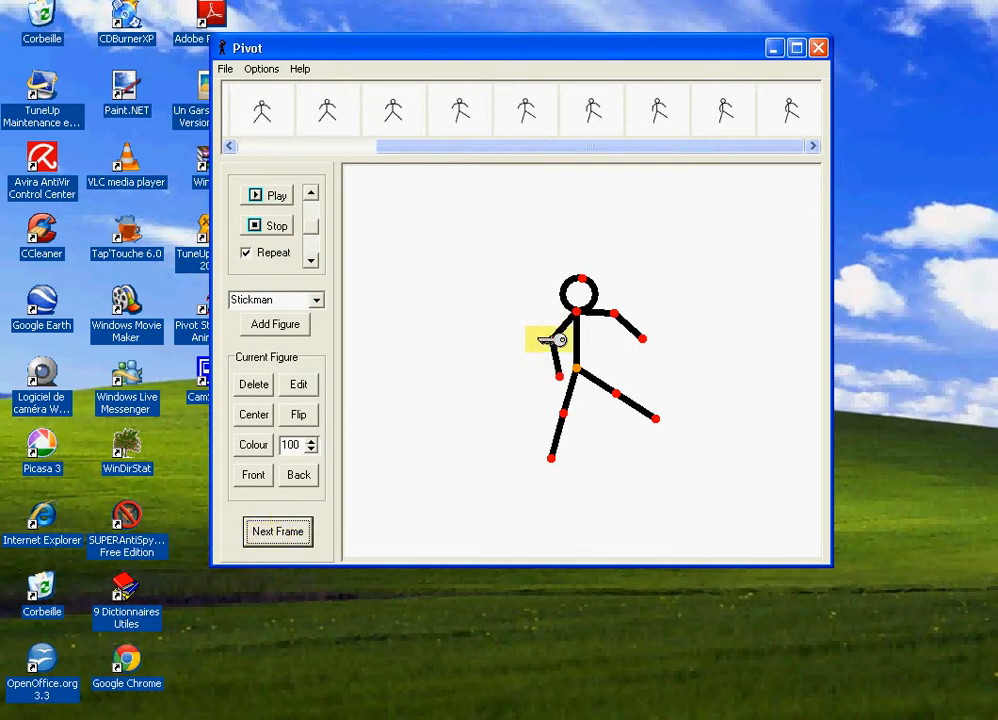
{"action": "left_click_drag", "start_coordinate": [550, 340], "coordinate": [570, 345]}
{"action": "left_click", "coordinate": [278, 532]}
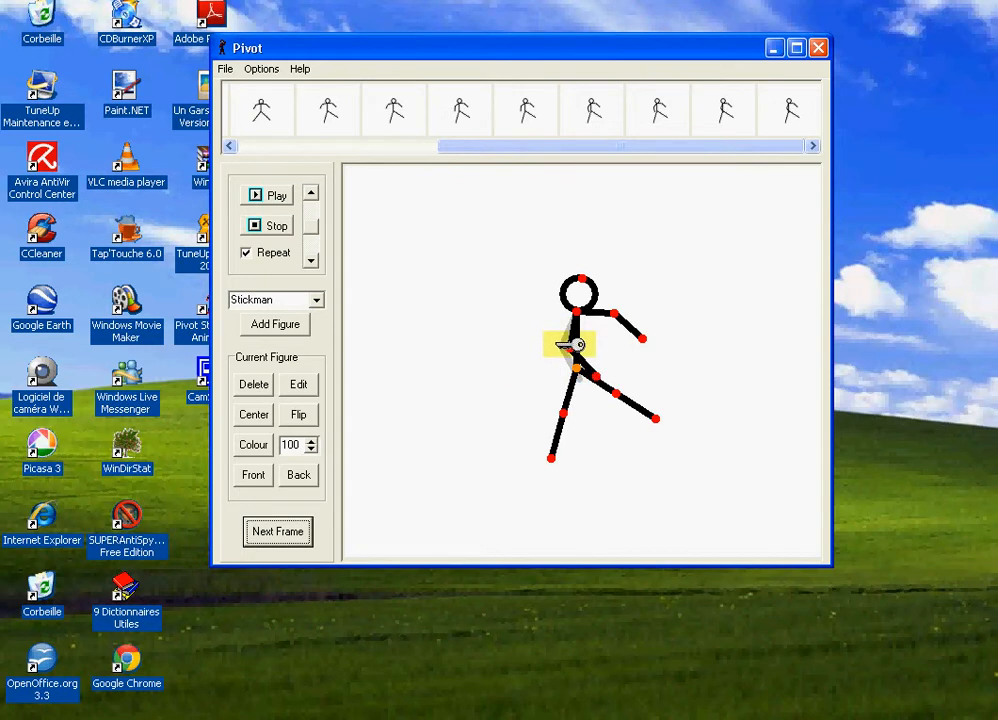
{"action": "left_click", "coordinate": [277, 531]}
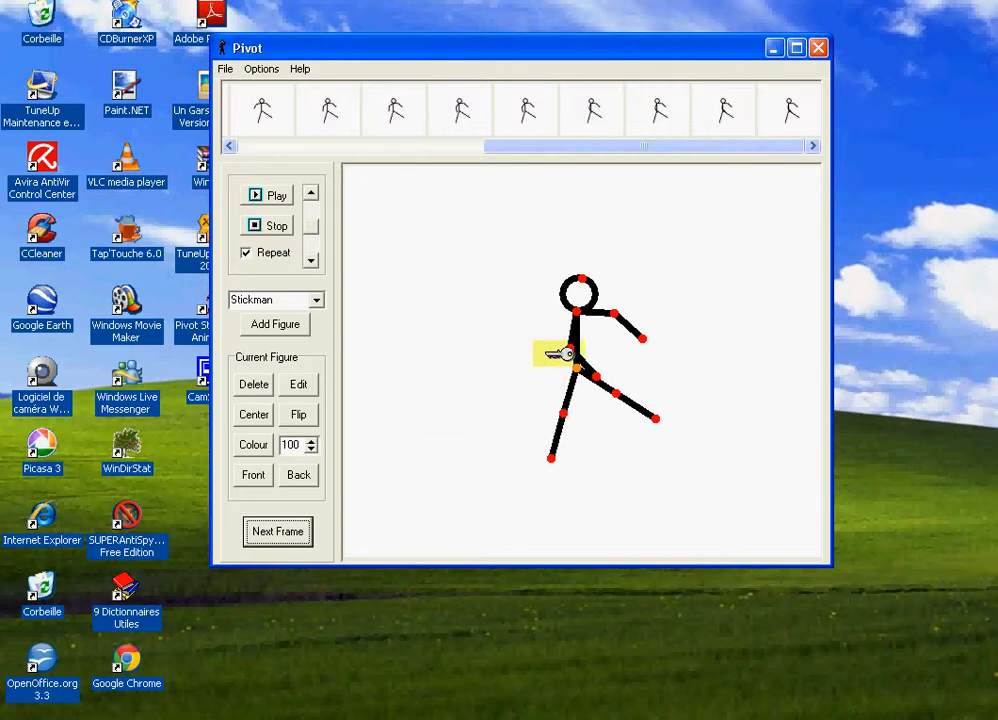
{"action": "left_click_drag", "start_coordinate": [570, 348], "coordinate": [577, 345]}
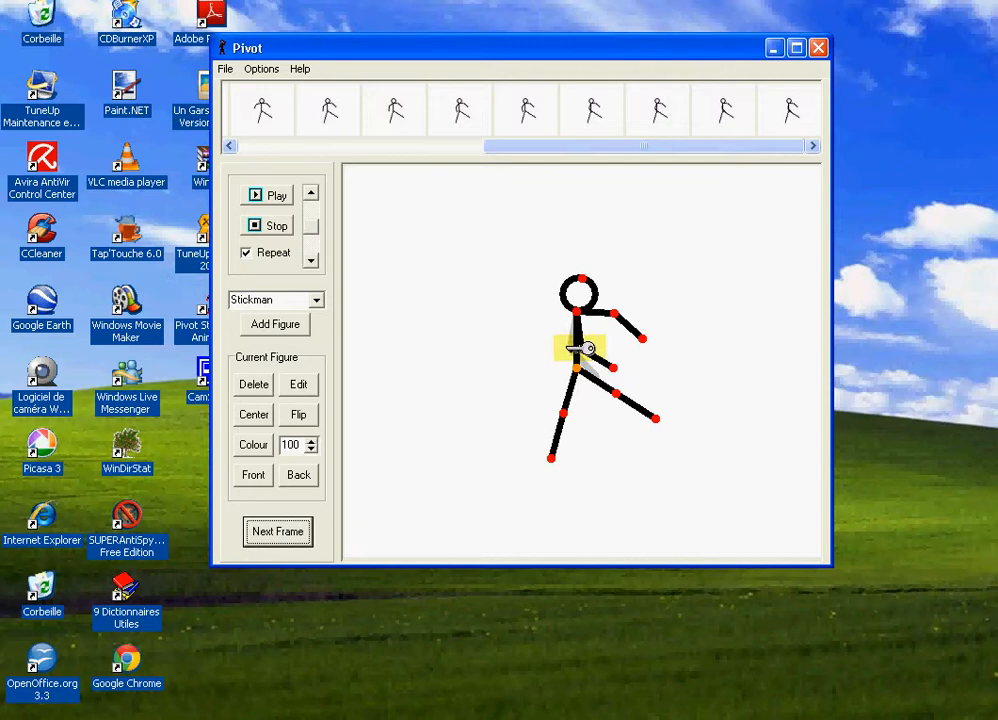
{"action": "left_click", "coordinate": [272, 530]}
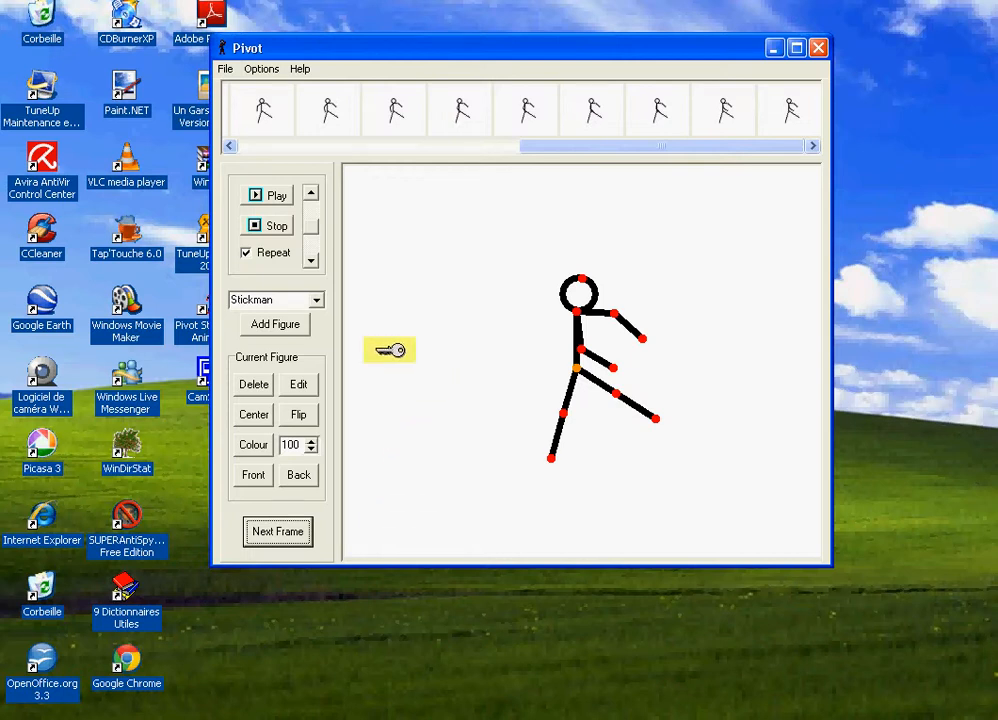
Step: Load the elephant figure type, move the elephant clear of the stickman on its left-hand side, and capture the frame
{"action": "left_click", "coordinate": [225, 68]}
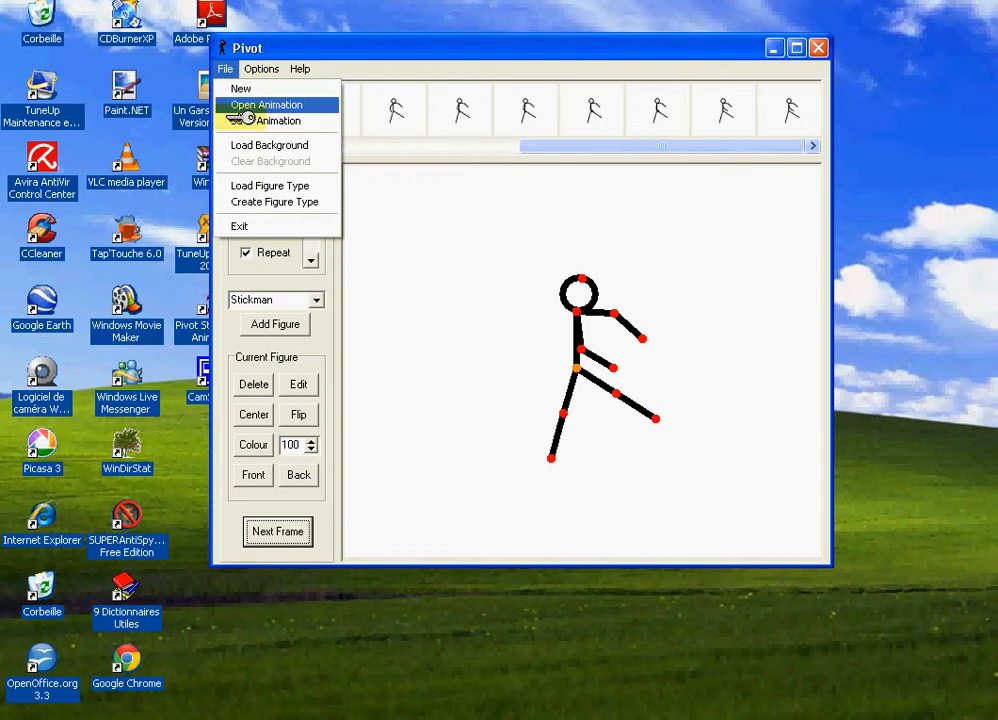
{"action": "left_click", "coordinate": [272, 184]}
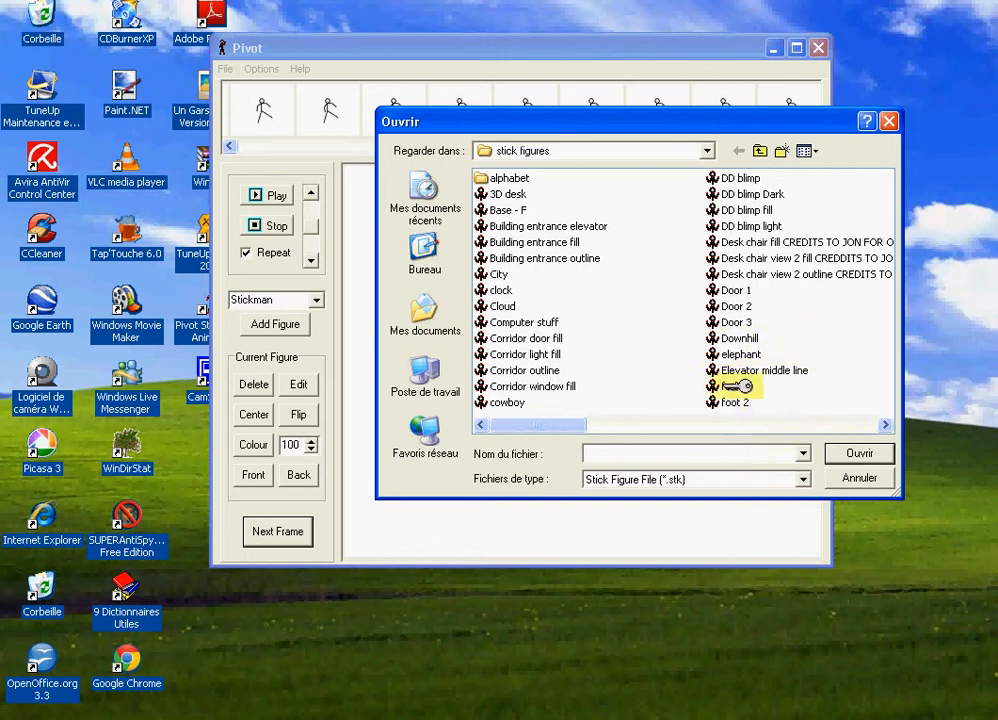
{"action": "double_click", "coordinate": [735, 352]}
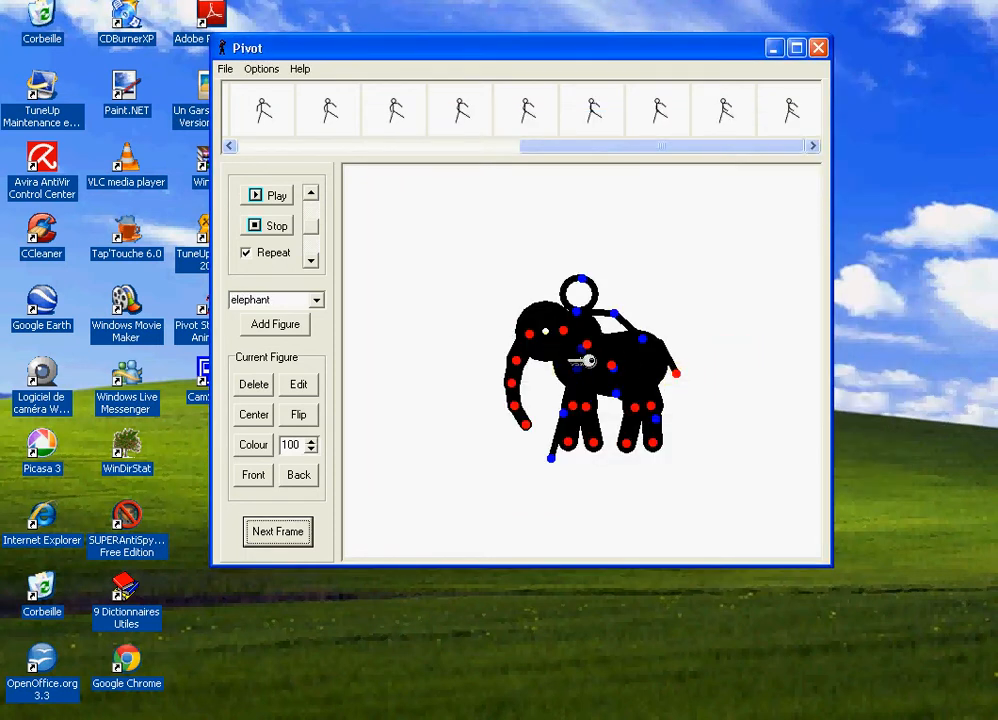
{"action": "left_click_drag", "start_coordinate": [582, 361], "coordinate": [452, 399]}
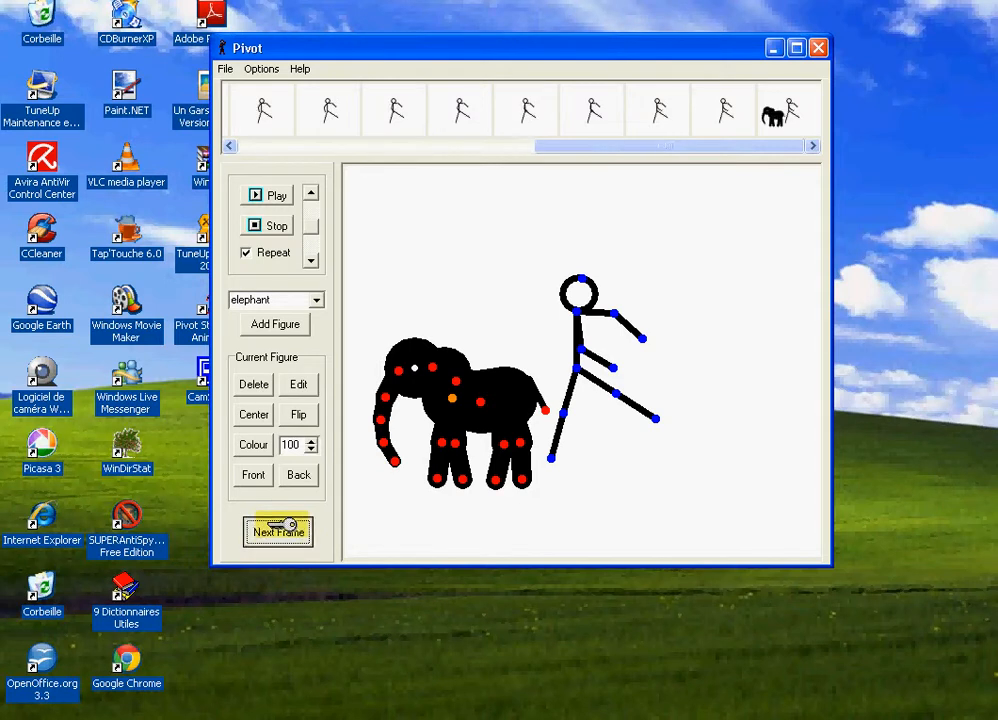
{"action": "left_click", "coordinate": [280, 530]}
Step: Swing the elephant's trunk forward and straighten it in two increments, capturing new frames after each change
{"action": "left_click_drag", "start_coordinate": [395, 461], "coordinate": [358, 460]}
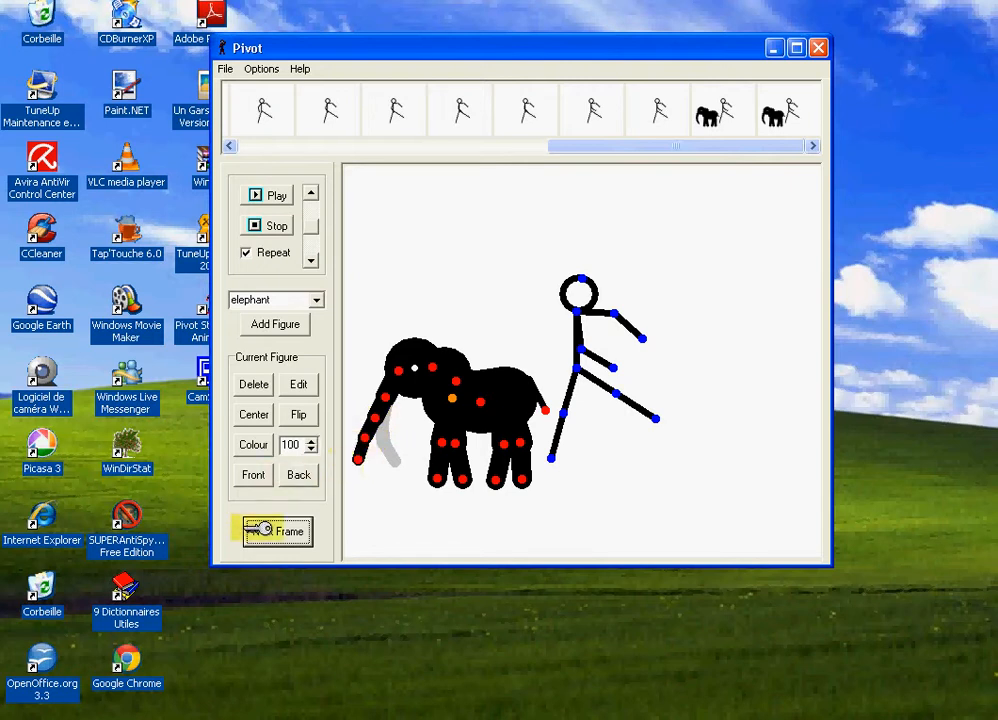
{"action": "left_click", "coordinate": [260, 530]}
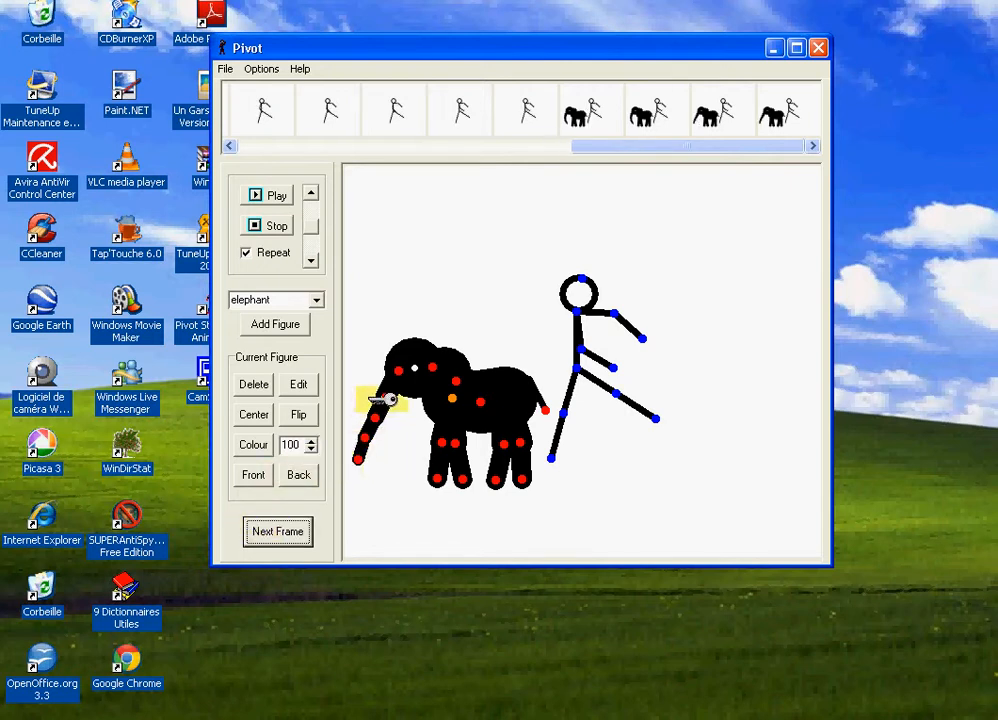
{"action": "left_click_drag", "start_coordinate": [388, 400], "coordinate": [382, 397]}
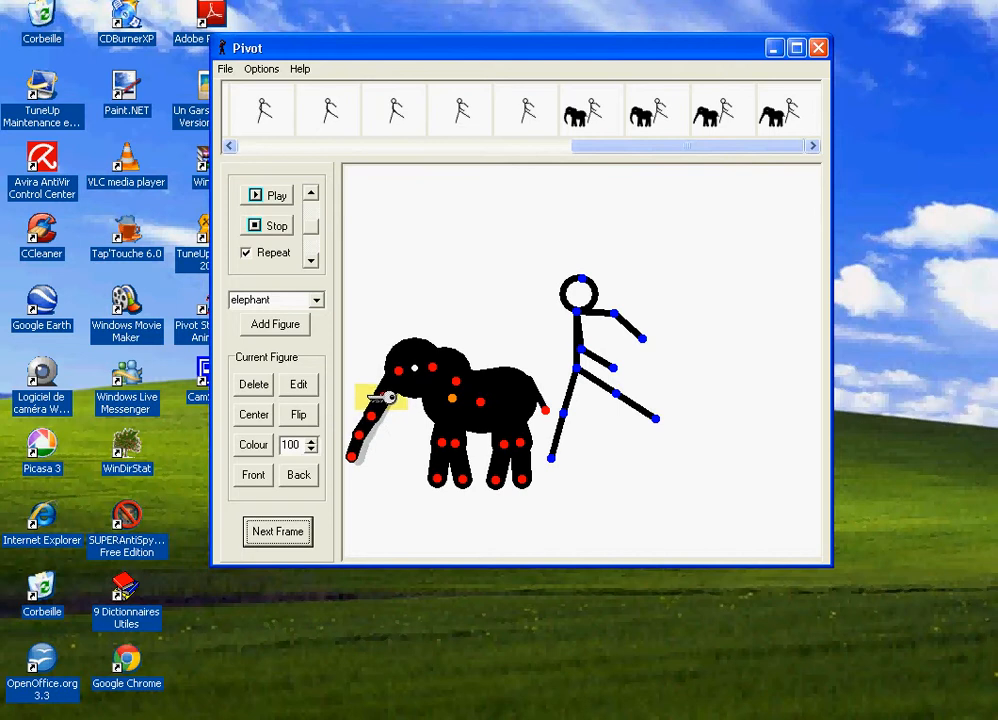
{"action": "left_click", "coordinate": [270, 528]}
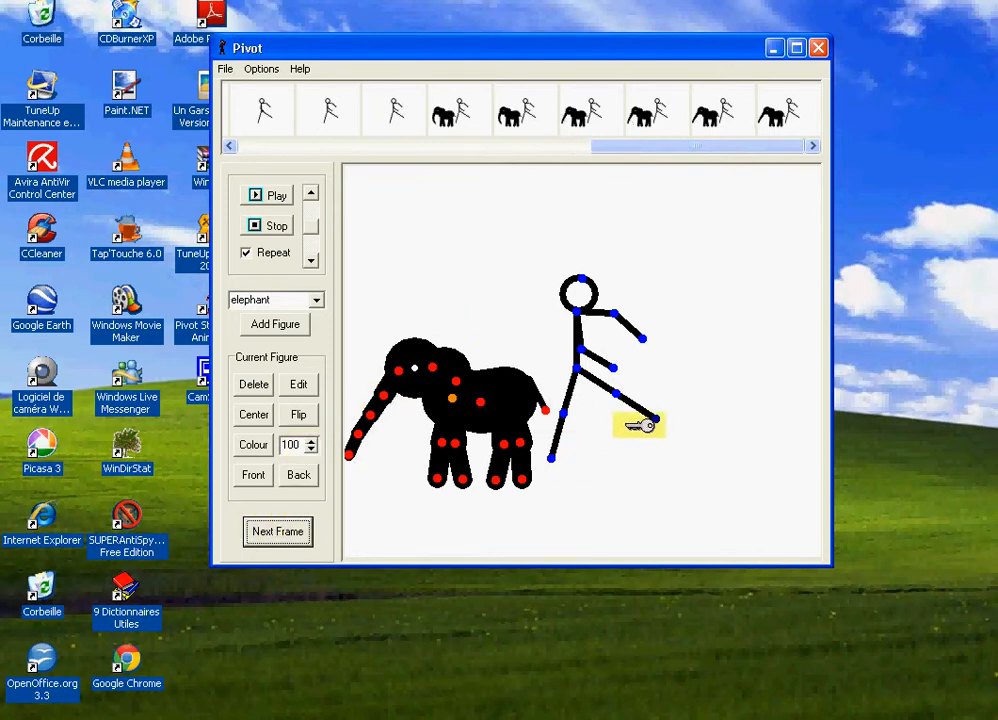
Step: Bend the stickman's right-hand lower leg downward, shift the arm crossing its body back toward the elephant, and capture new frames
{"action": "left_click", "coordinate": [654, 419]}
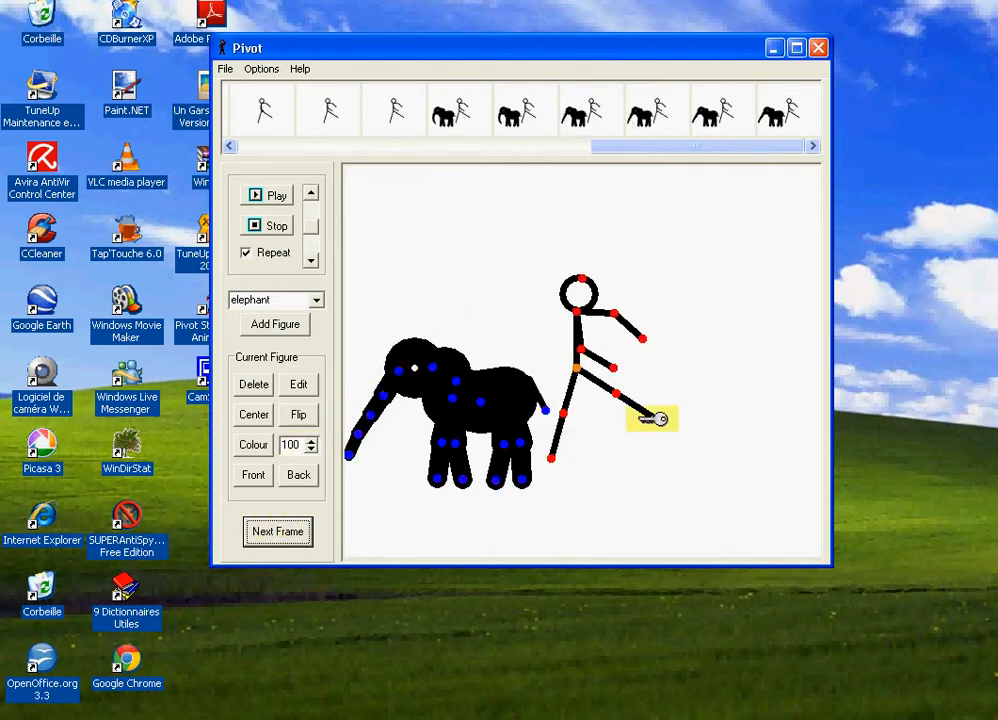
{"action": "left_click_drag", "start_coordinate": [655, 419], "coordinate": [636, 438]}
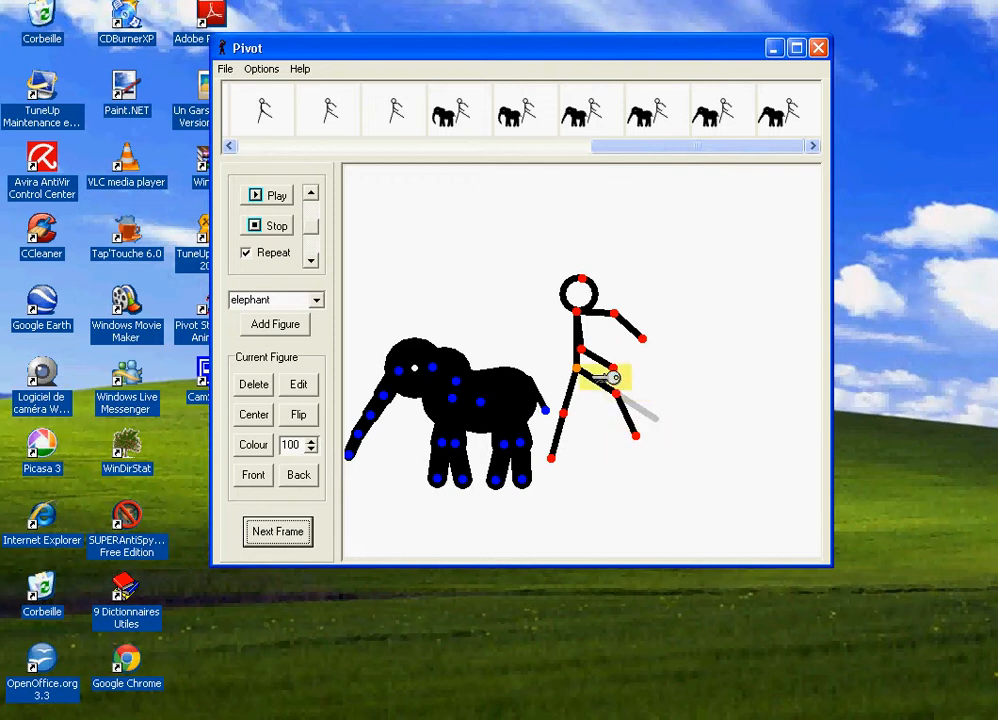
{"action": "left_click_drag", "start_coordinate": [580, 350], "coordinate": [564, 348]}
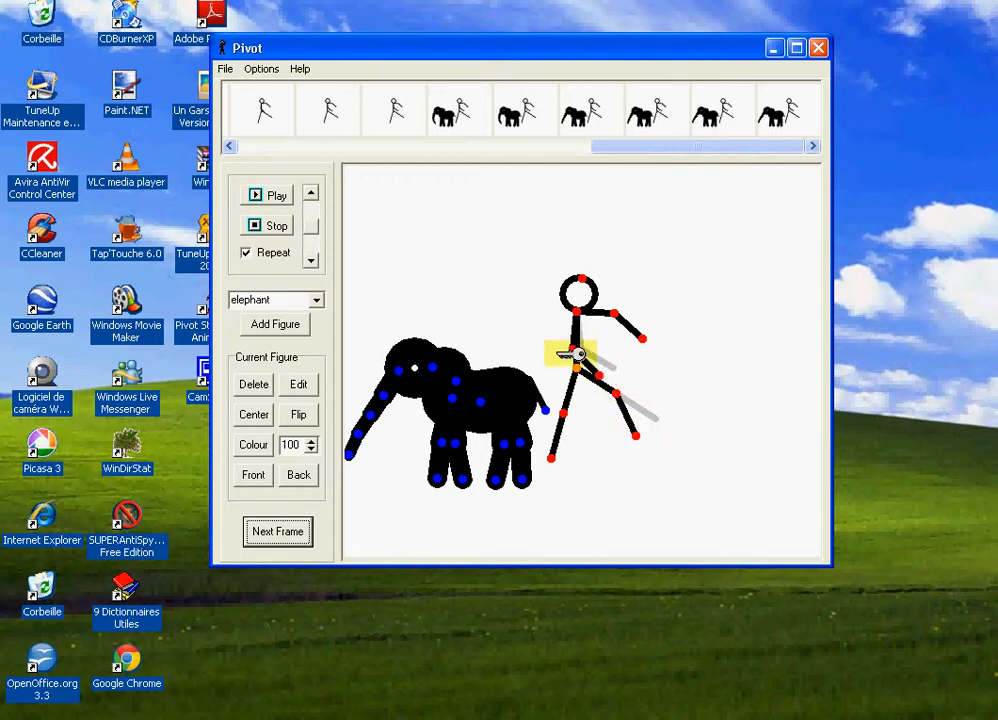
{"action": "left_click", "coordinate": [289, 533]}
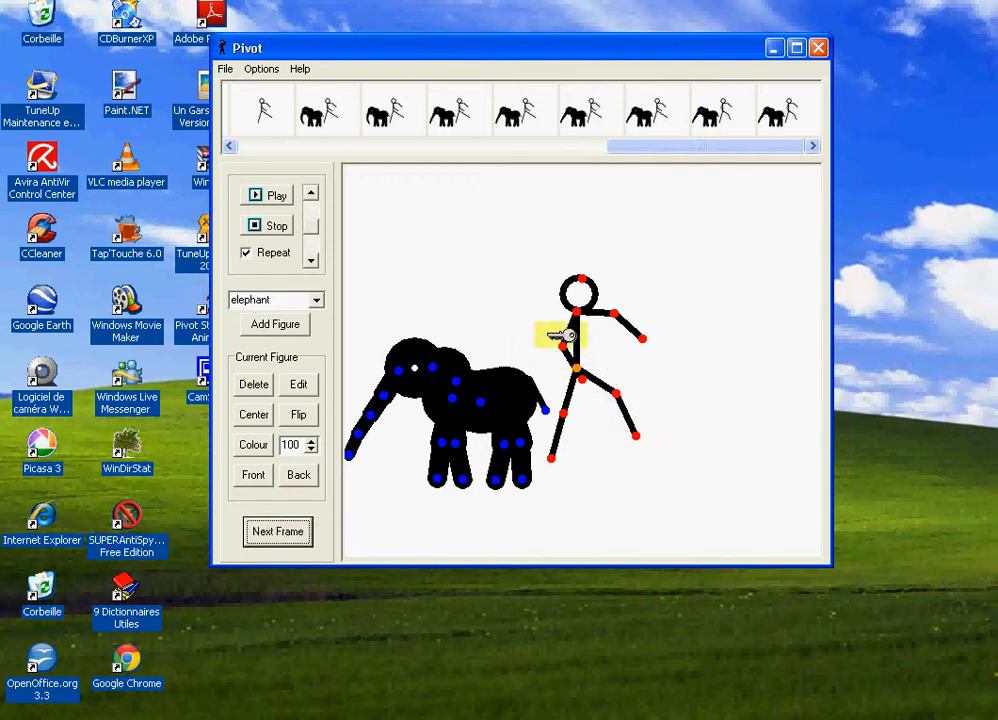
Step: Raise the stickman's left-hand arm outward in increments and lower its right-hand arm slightly, capturing new frames along the way
{"action": "left_click_drag", "start_coordinate": [562, 346], "coordinate": [550, 350]}
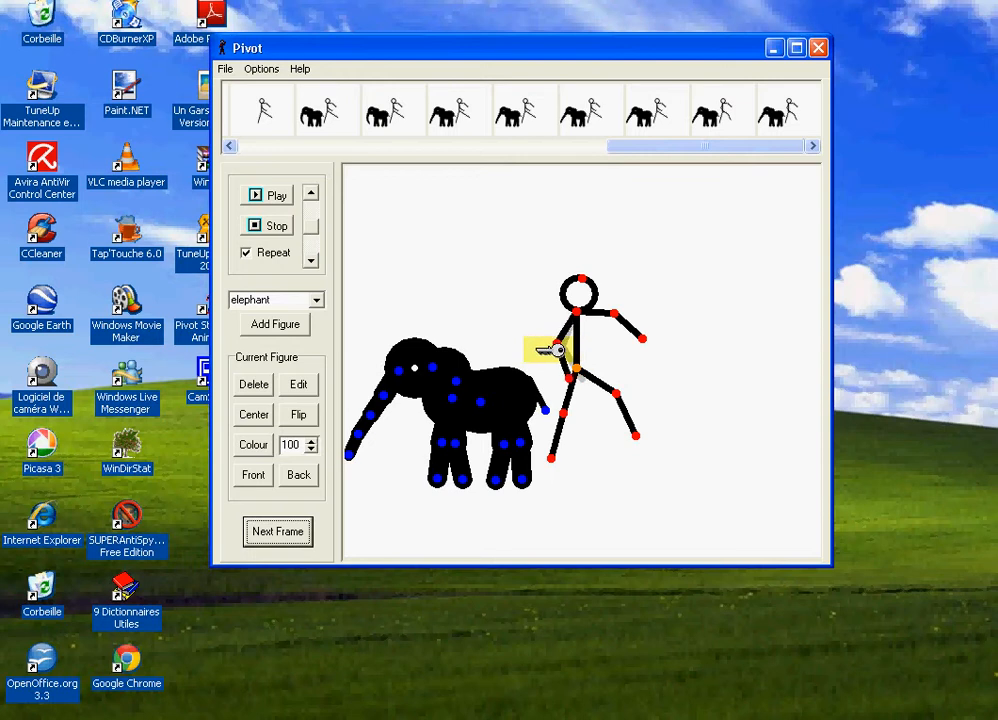
{"action": "left_click", "coordinate": [307, 530]}
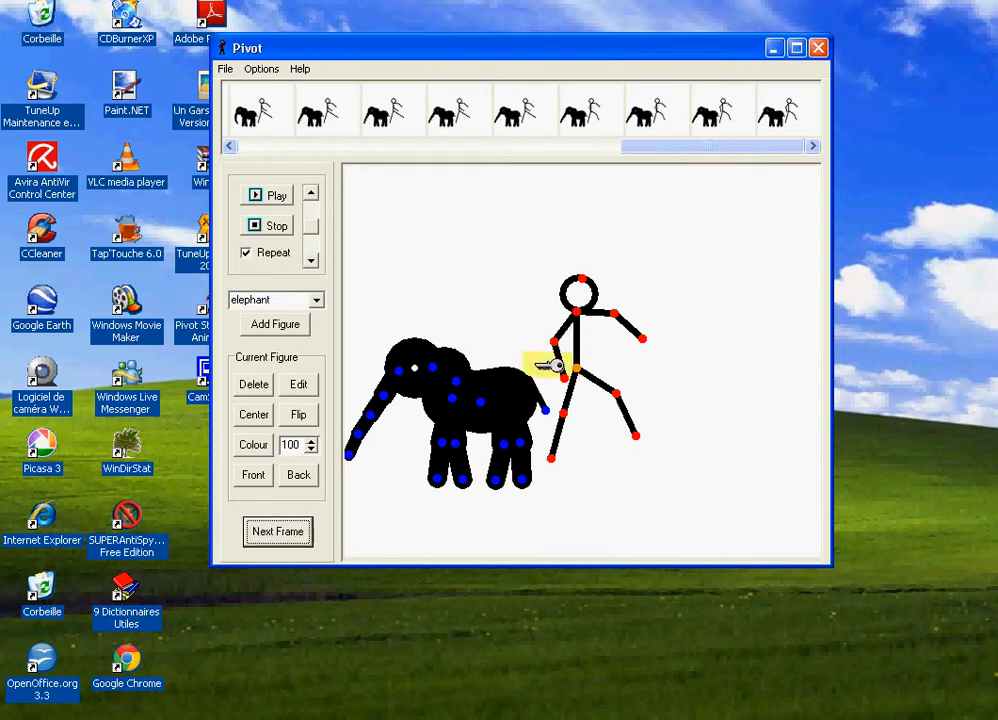
{"action": "left_click_drag", "start_coordinate": [556, 337], "coordinate": [546, 334]}
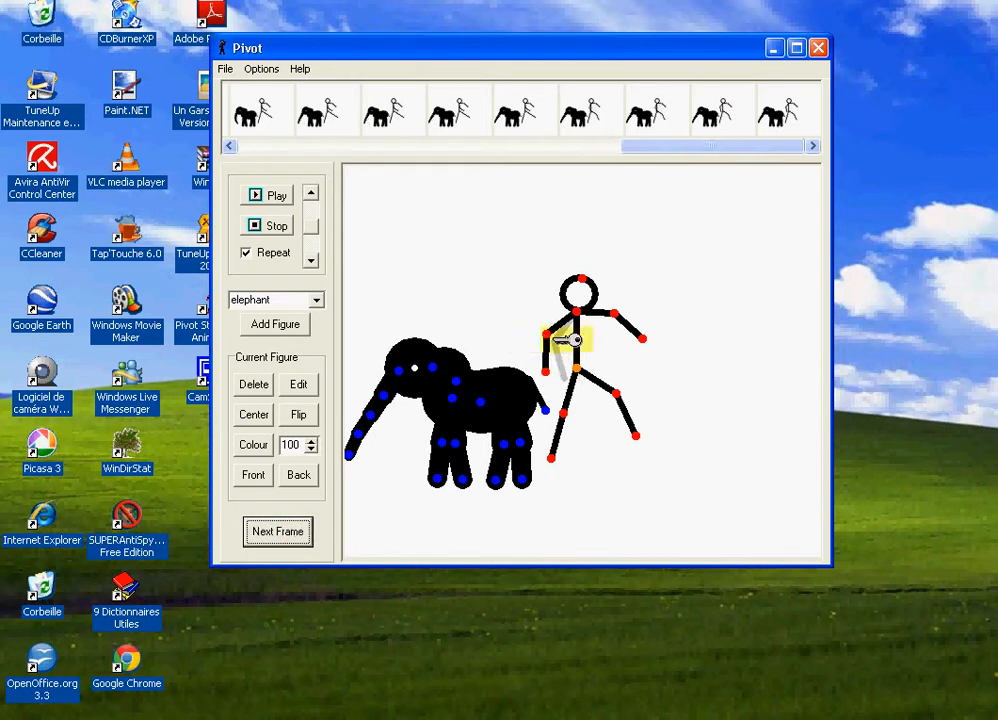
{"action": "left_click_drag", "start_coordinate": [617, 313], "coordinate": [611, 326]}
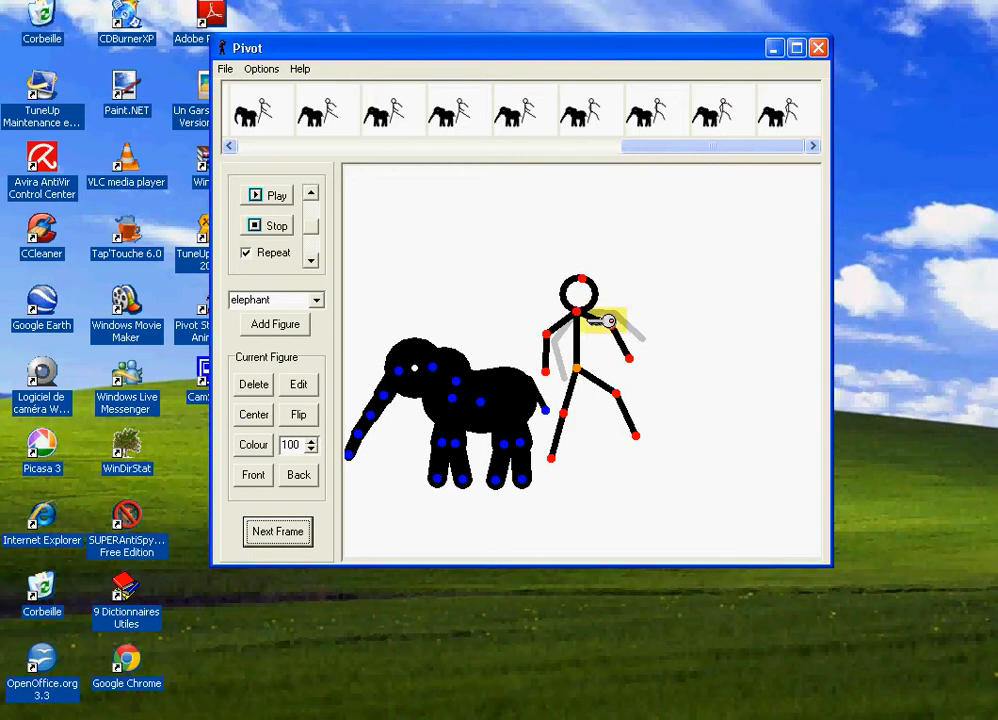
{"action": "left_click", "coordinate": [276, 531]}
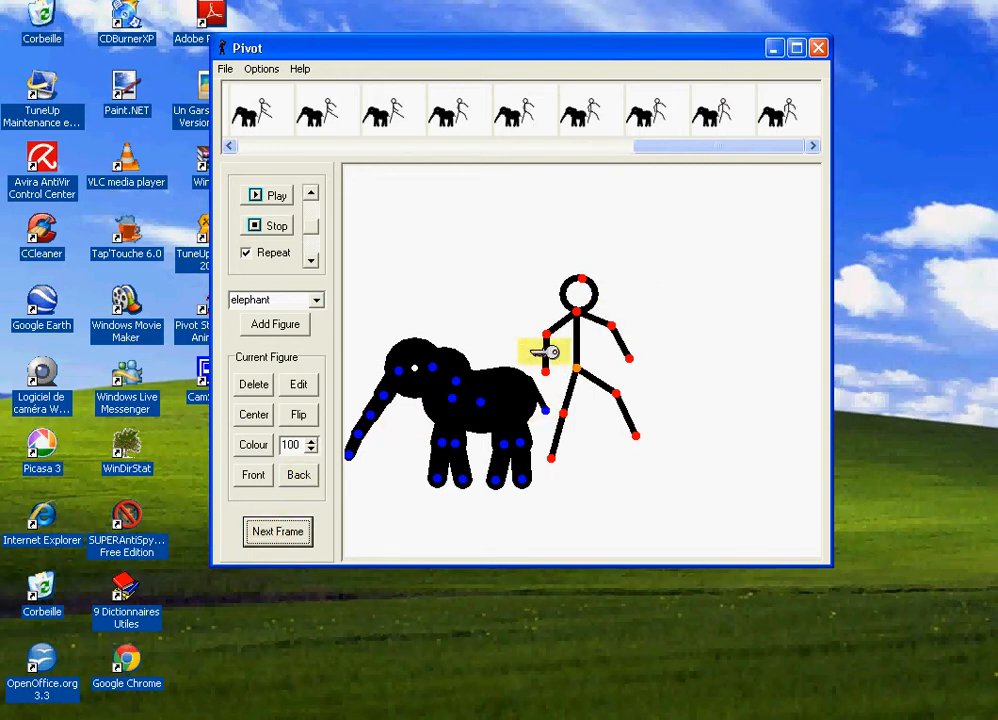
{"action": "mouse_move", "coordinate": [545, 337]}
{"action": "left_mouse_down"}
{"action": "mouse_move", "coordinate": [517, 330]}
{"action": "mouse_move", "coordinate": [540, 318]}
{"action": "left_mouse_up"}
{"action": "left_click", "coordinate": [278, 527]}
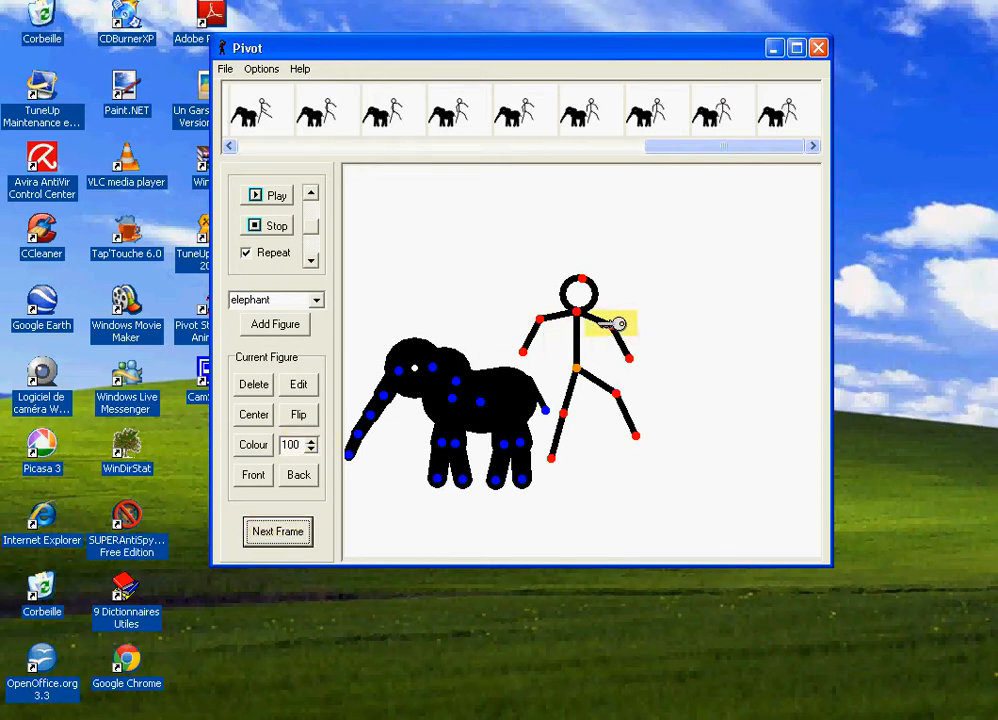
Step: Swing the stickman's right-hand arm down and across its body toward the elephant in three increments, capturing new frames after each
{"action": "left_click_drag", "start_coordinate": [615, 323], "coordinate": [600, 342]}
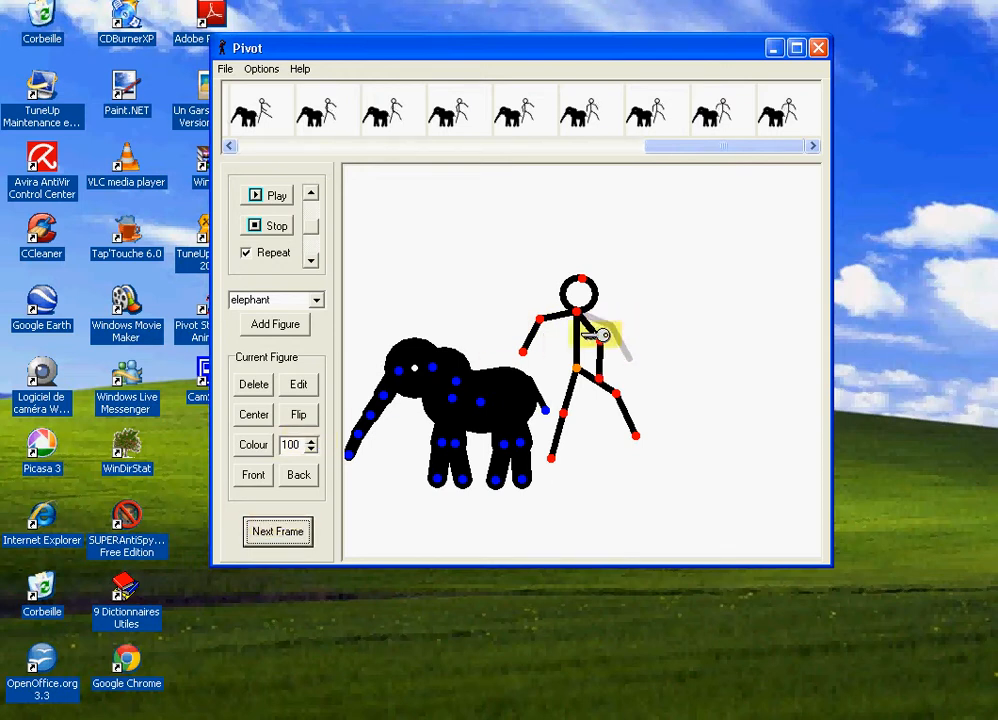
{"action": "left_click", "coordinate": [275, 524]}
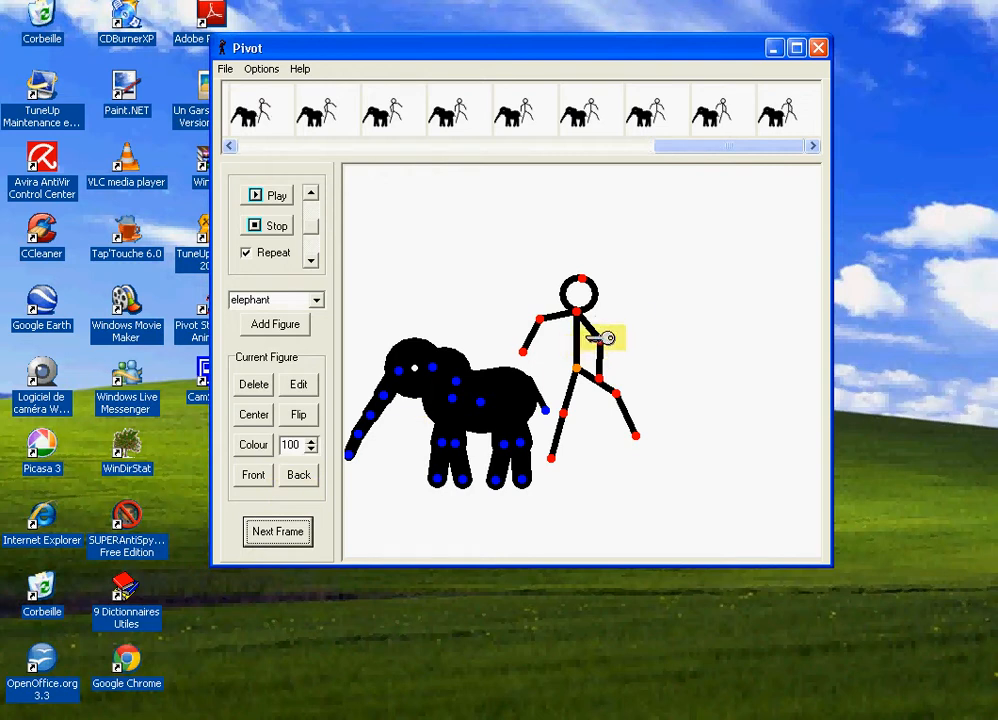
{"action": "left_click_drag", "start_coordinate": [604, 338], "coordinate": [592, 349]}
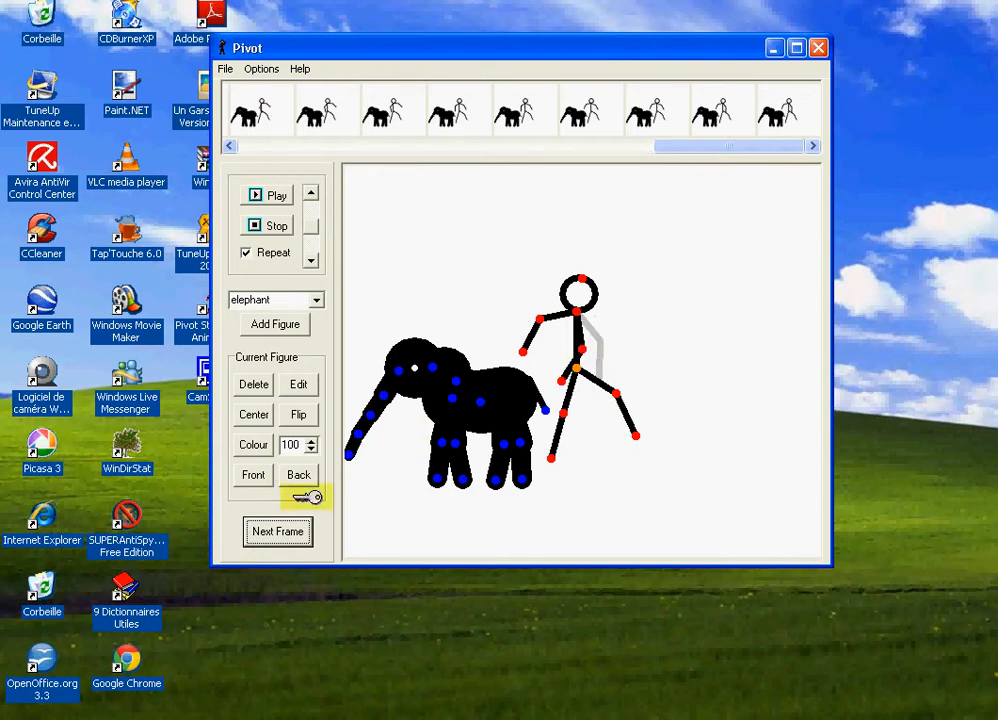
{"action": "left_click", "coordinate": [262, 530]}
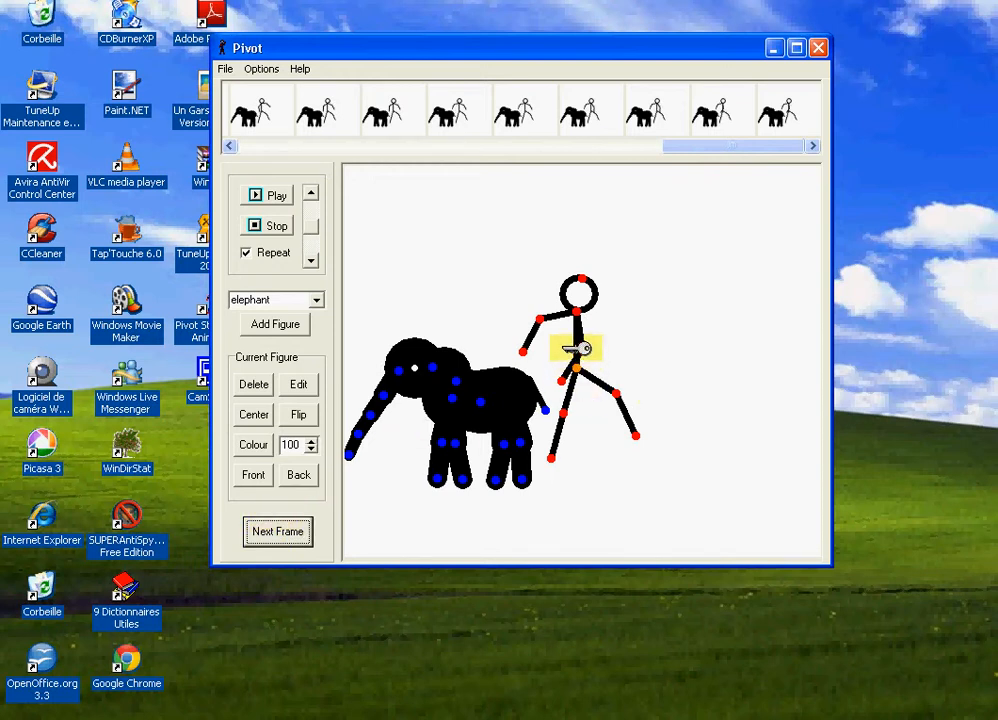
{"action": "left_click_drag", "start_coordinate": [575, 348], "coordinate": [544, 374]}
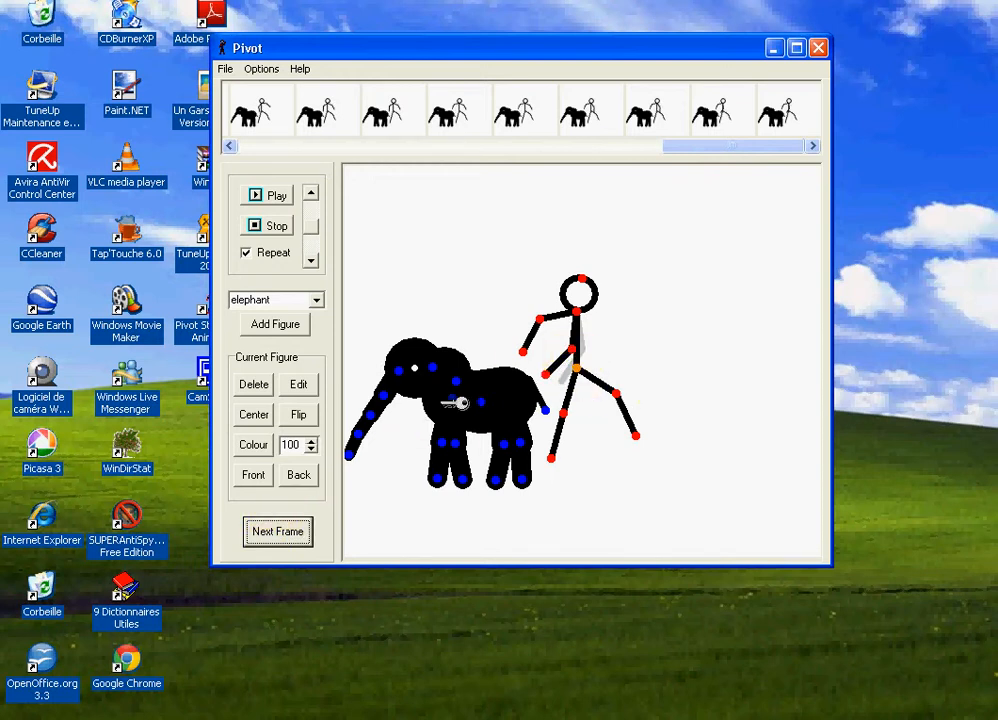
{"action": "left_click", "coordinate": [280, 528]}
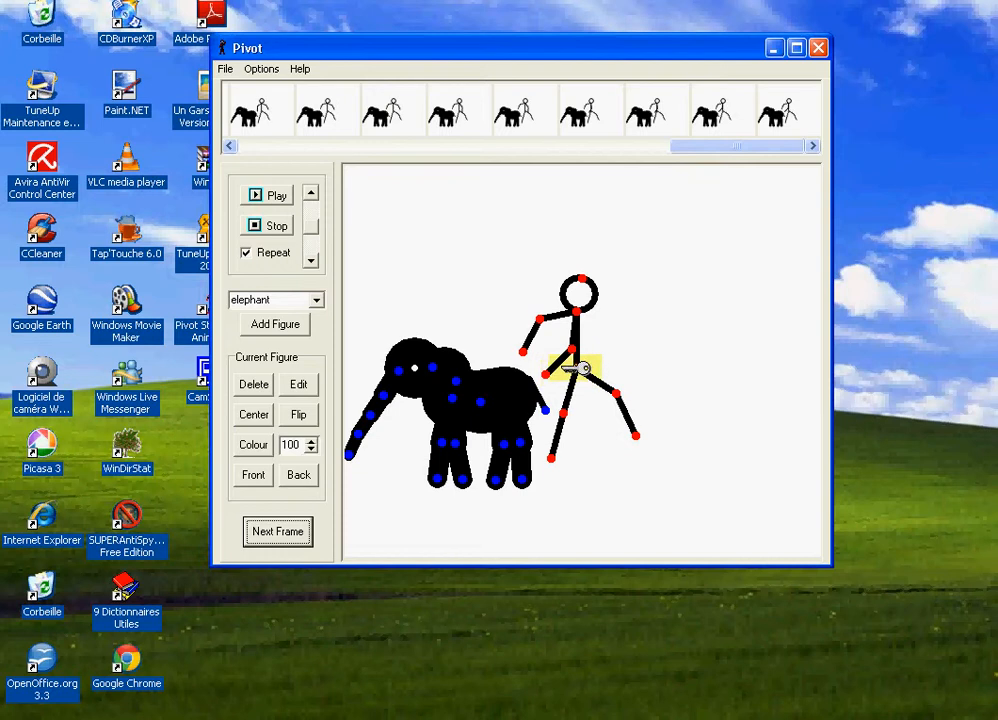
Step: Move the whole stickman slightly down and draw its right-hand leg inward in three increments, capturing new frames after each change
{"action": "left_click_drag", "start_coordinate": [582, 368], "coordinate": [572, 377]}
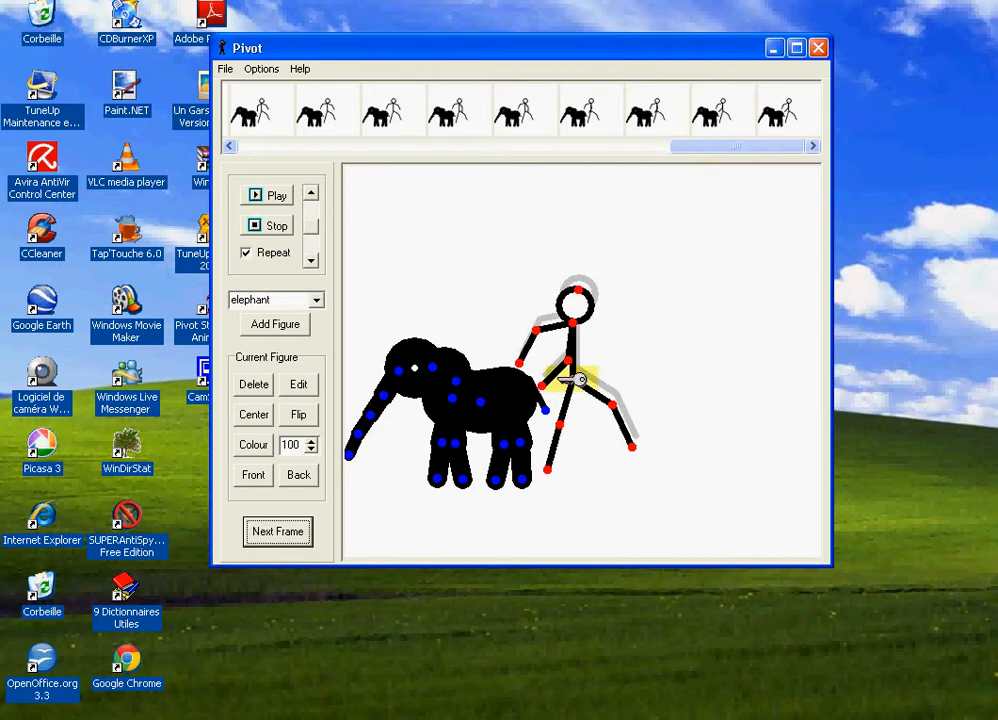
{"action": "left_click", "coordinate": [285, 521]}
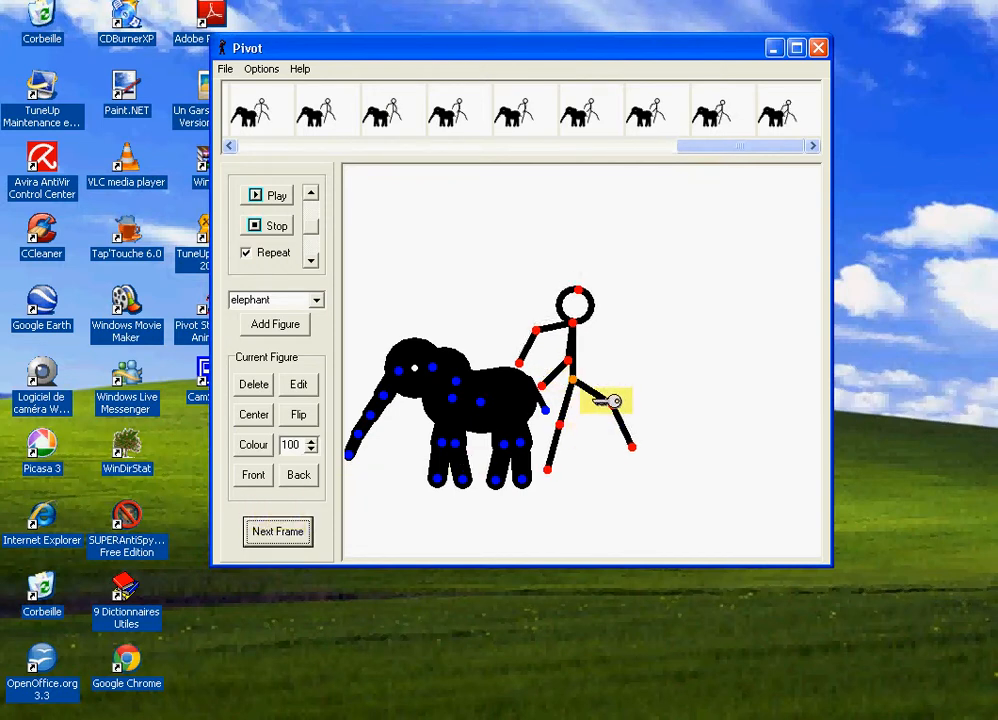
{"action": "left_click_drag", "start_coordinate": [614, 400], "coordinate": [600, 410]}
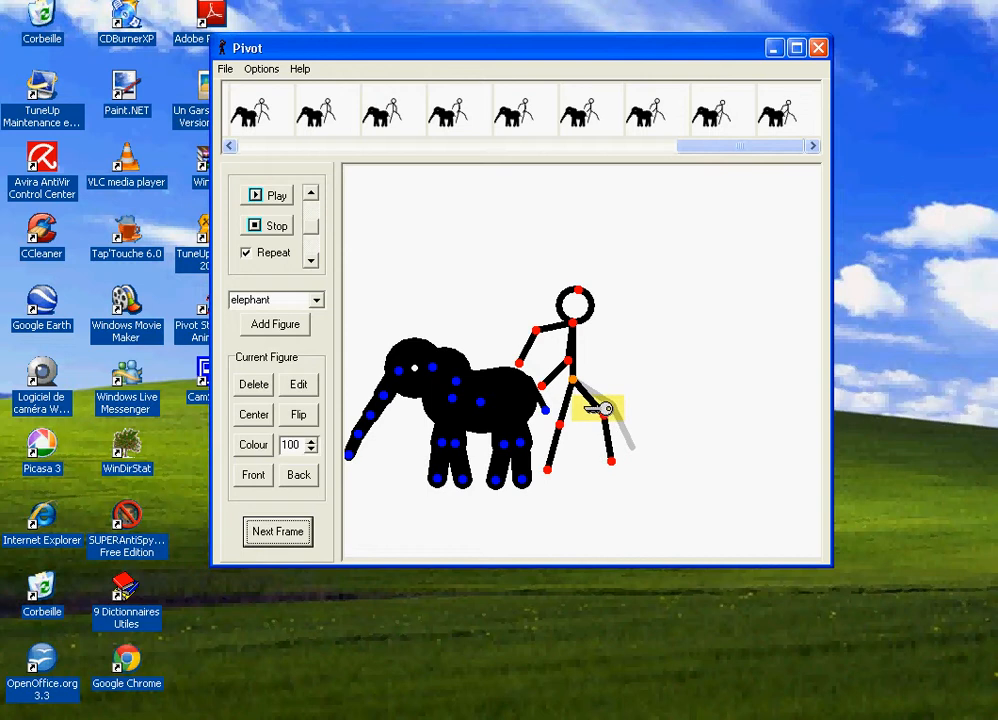
{"action": "left_click", "coordinate": [285, 532]}
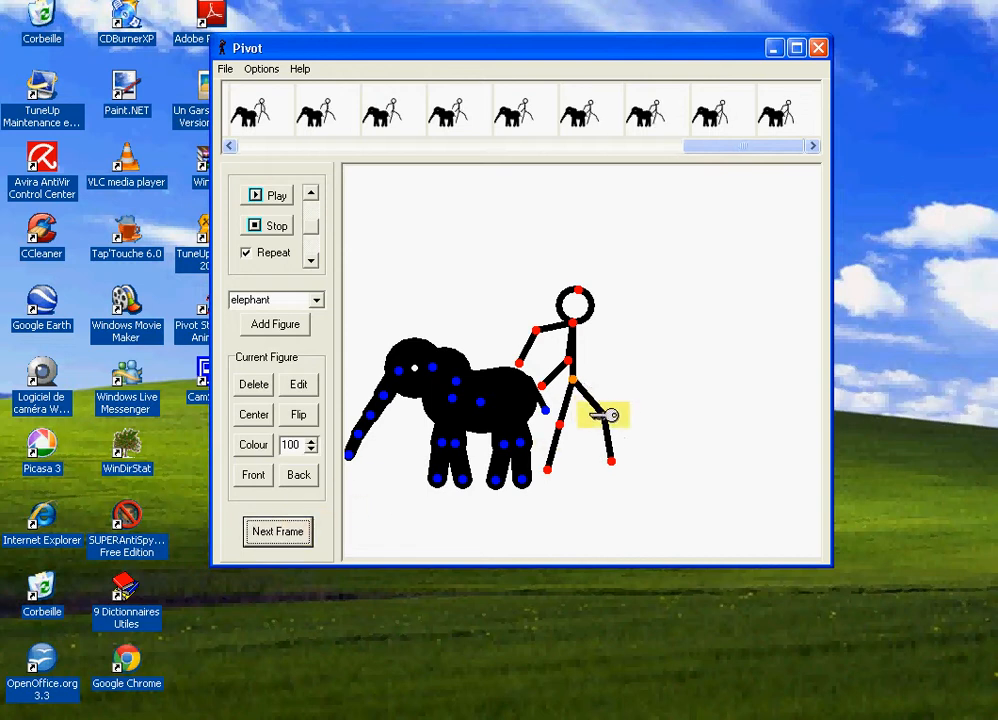
{"action": "left_click_drag", "start_coordinate": [610, 415], "coordinate": [589, 424]}
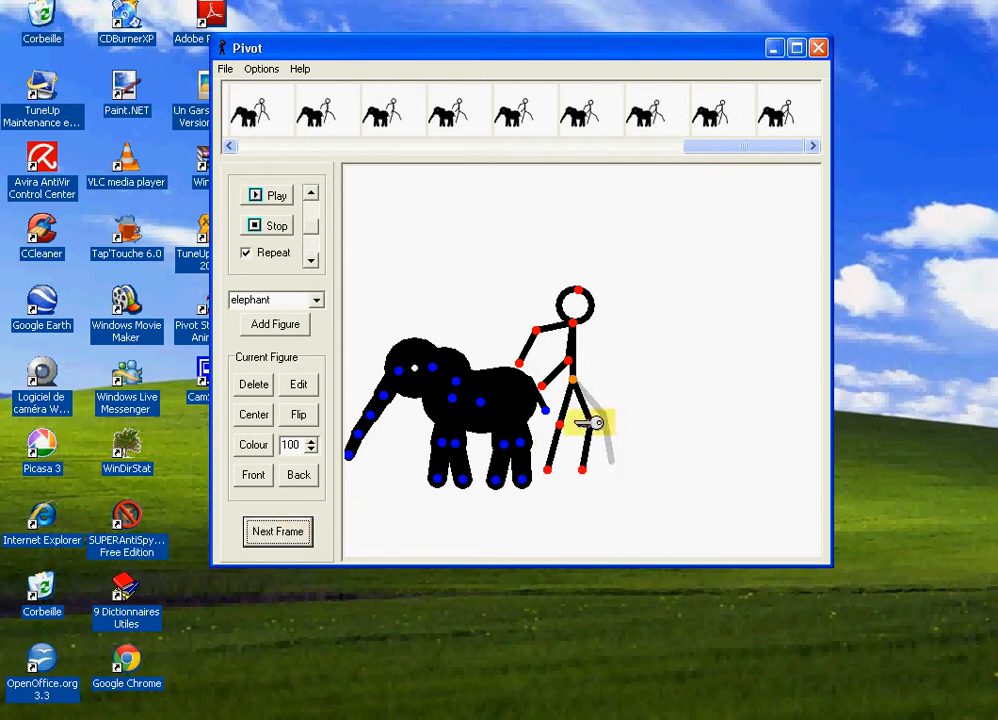
{"action": "left_click", "coordinate": [298, 531]}
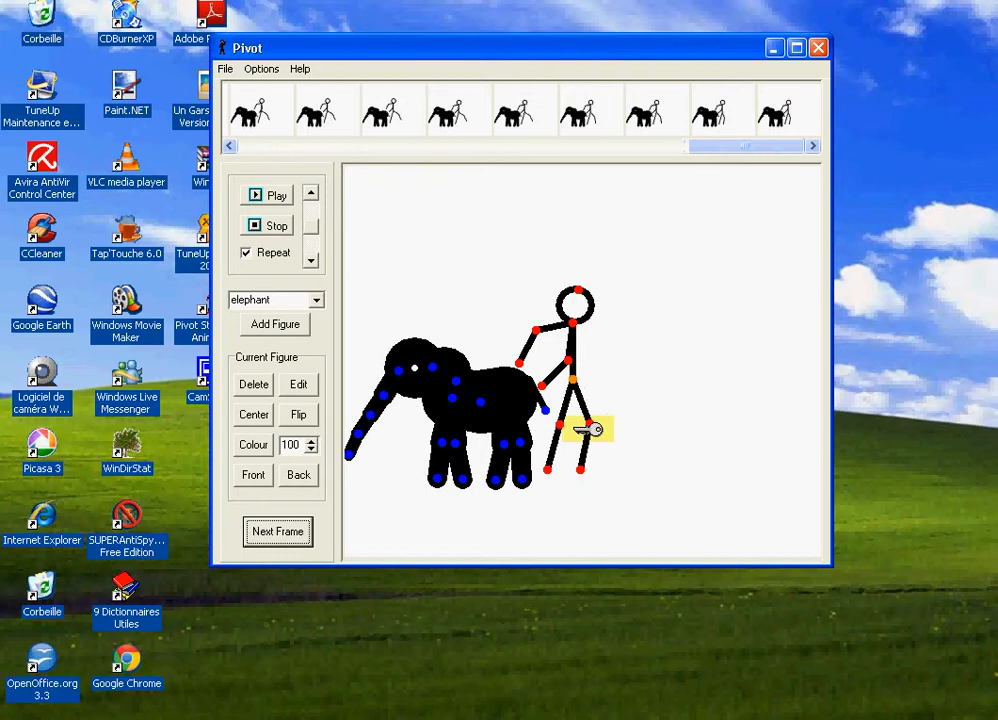
{"action": "left_click_drag", "start_coordinate": [589, 424], "coordinate": [583, 428]}
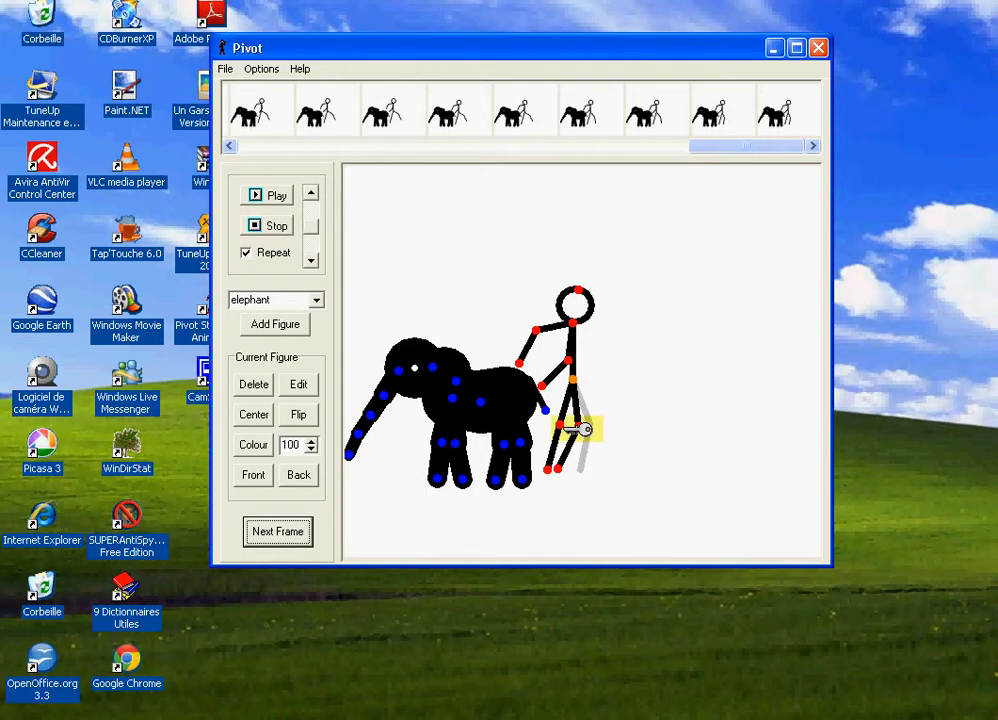
{"action": "left_click", "coordinate": [280, 531]}
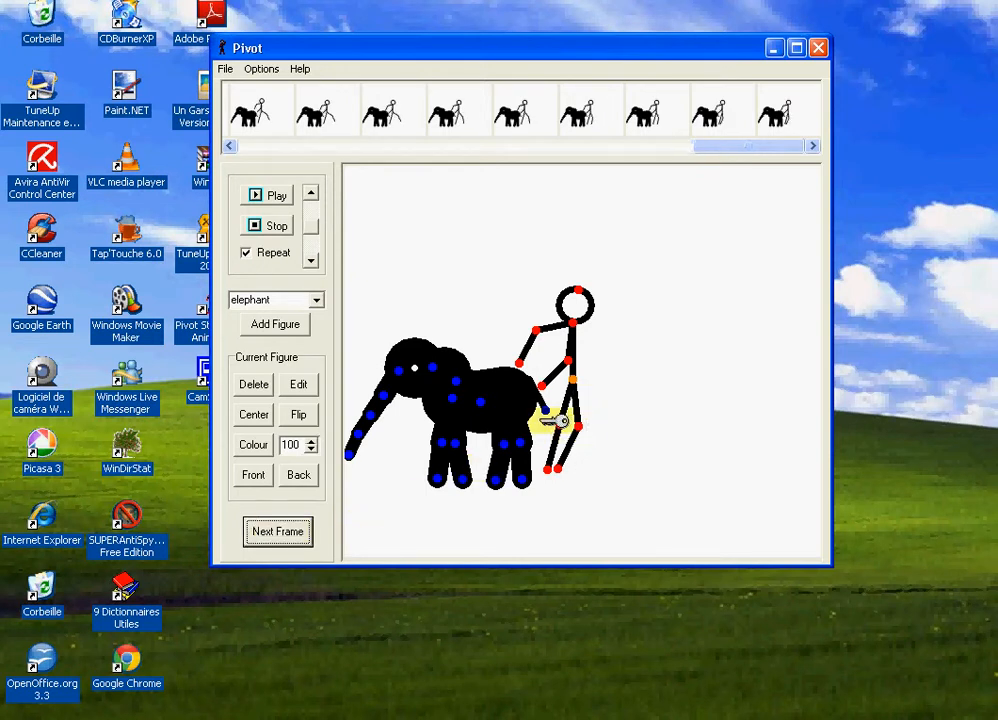
Step: Swing the stickman's left-hand leg against the elephant's rear foot, nudge that foot slightly inward, and capture the frame
{"action": "left_click_drag", "start_coordinate": [553, 420], "coordinate": [544, 418]}
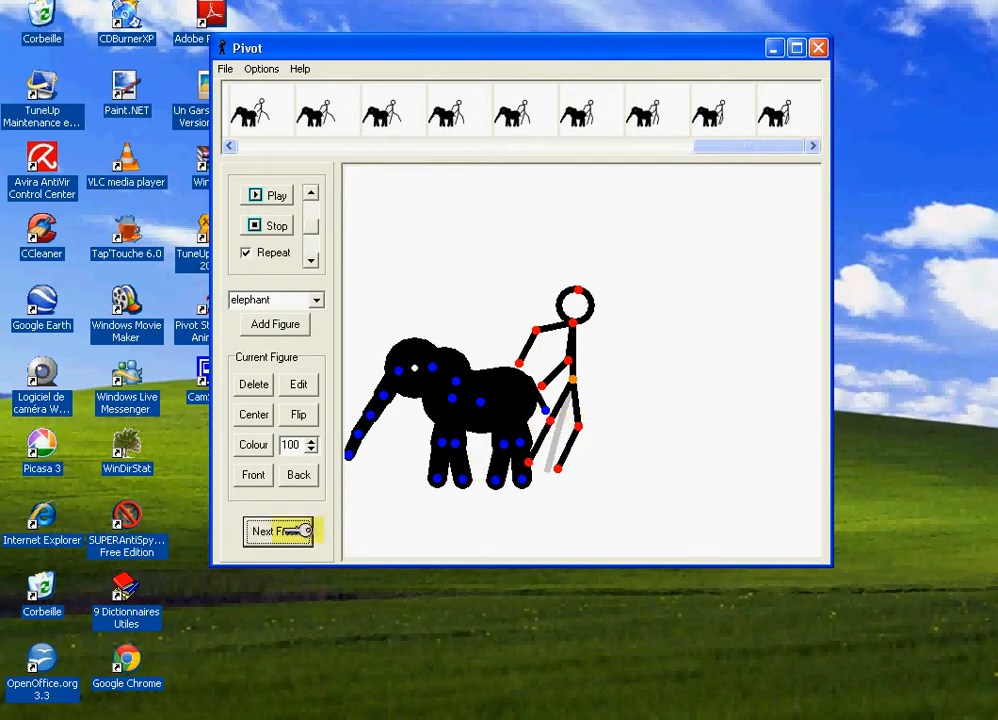
{"action": "left_click", "coordinate": [522, 477]}
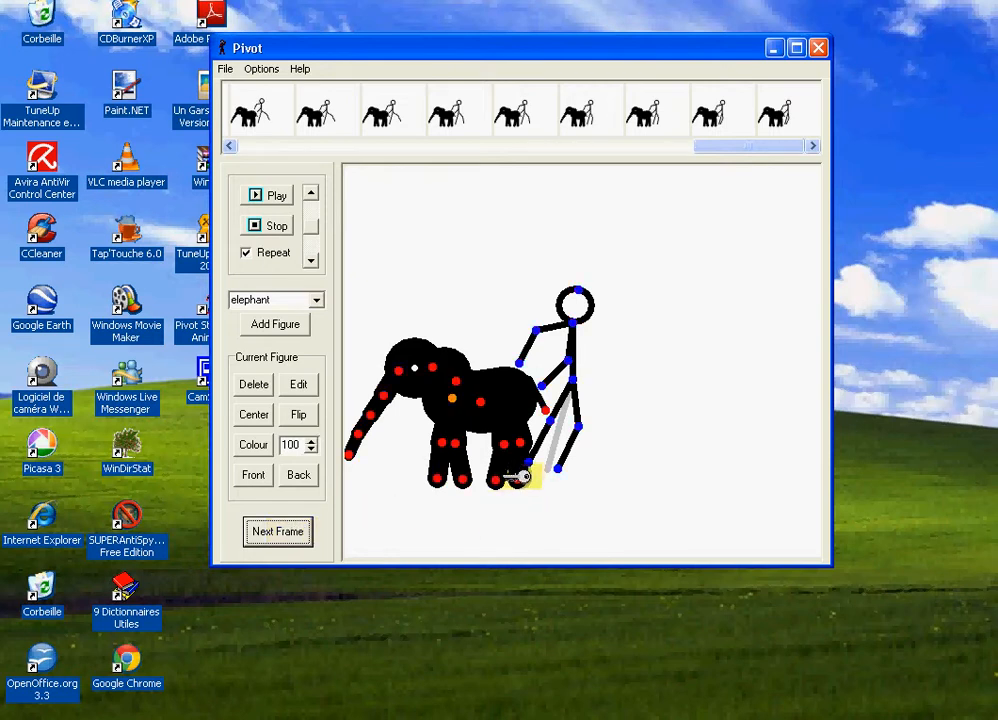
{"action": "left_click", "coordinate": [279, 528]}
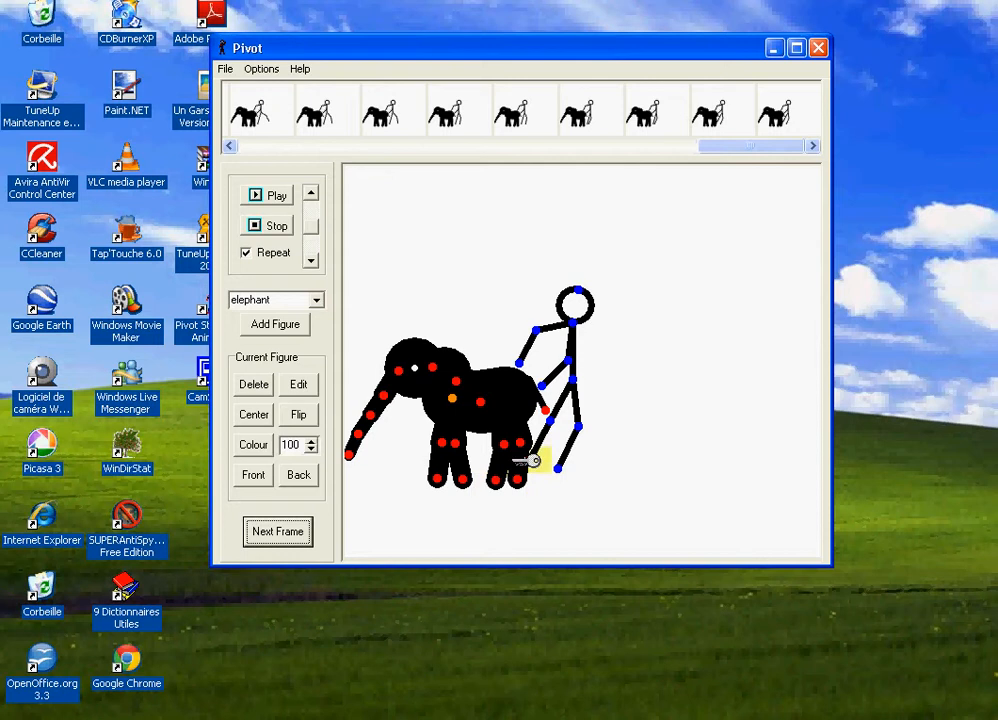
Step: Push the elephant's rear legs inward in increments with the stickman's left-hand leg following, capturing new frames along the way
{"action": "left_click", "coordinate": [533, 460]}
{"action": "left_click", "coordinate": [508, 444]}
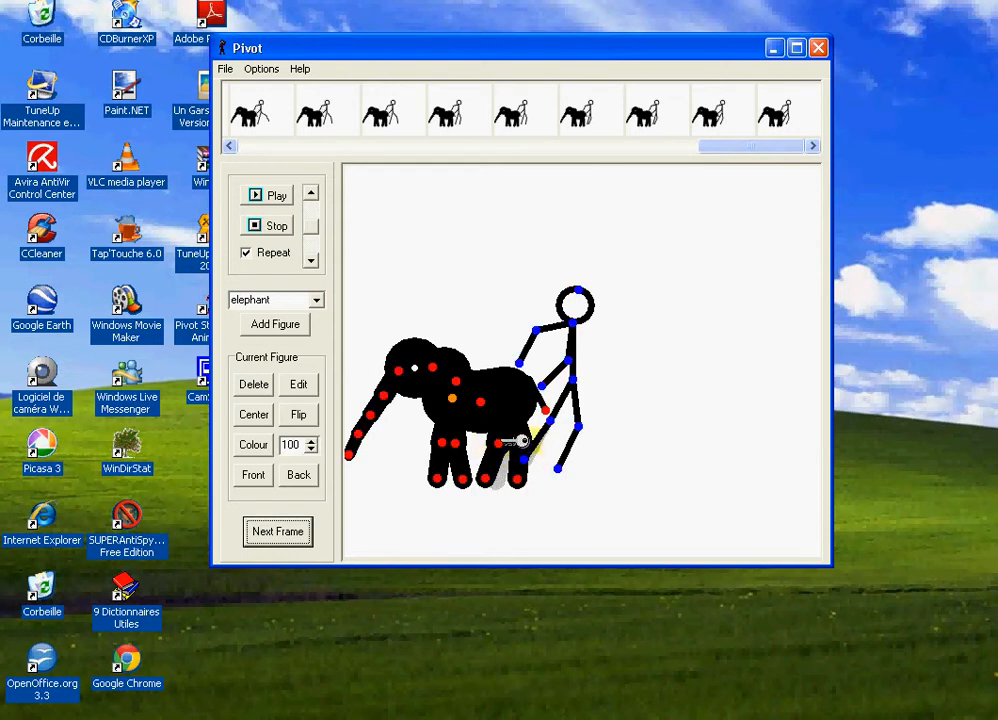
{"action": "left_click", "coordinate": [278, 531]}
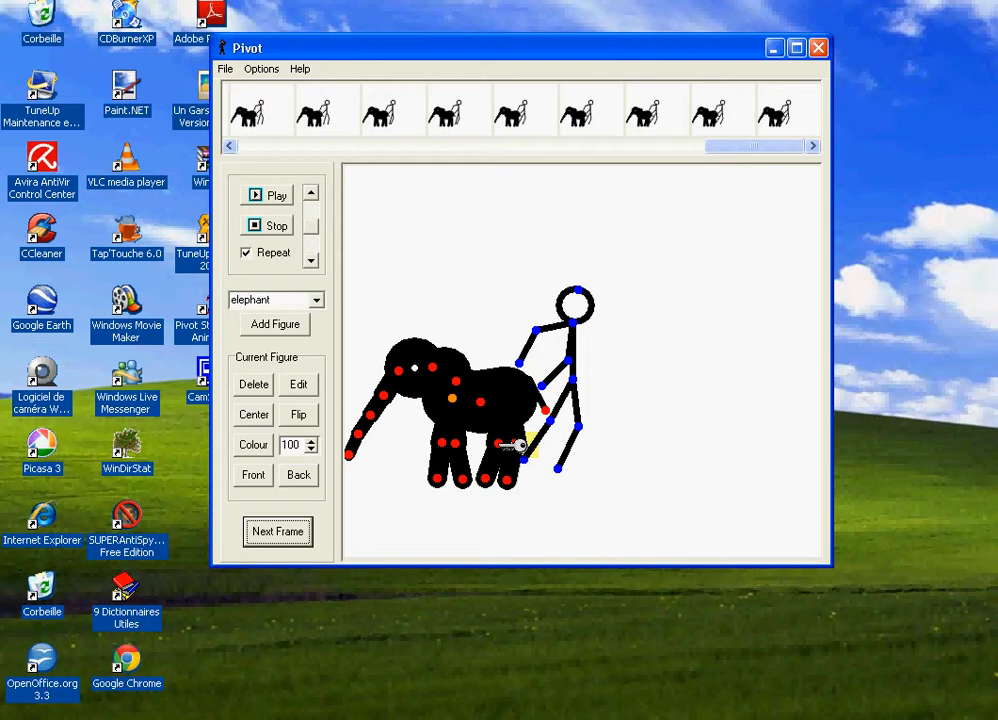
{"action": "left_click_drag", "start_coordinate": [501, 444], "coordinate": [495, 445]}
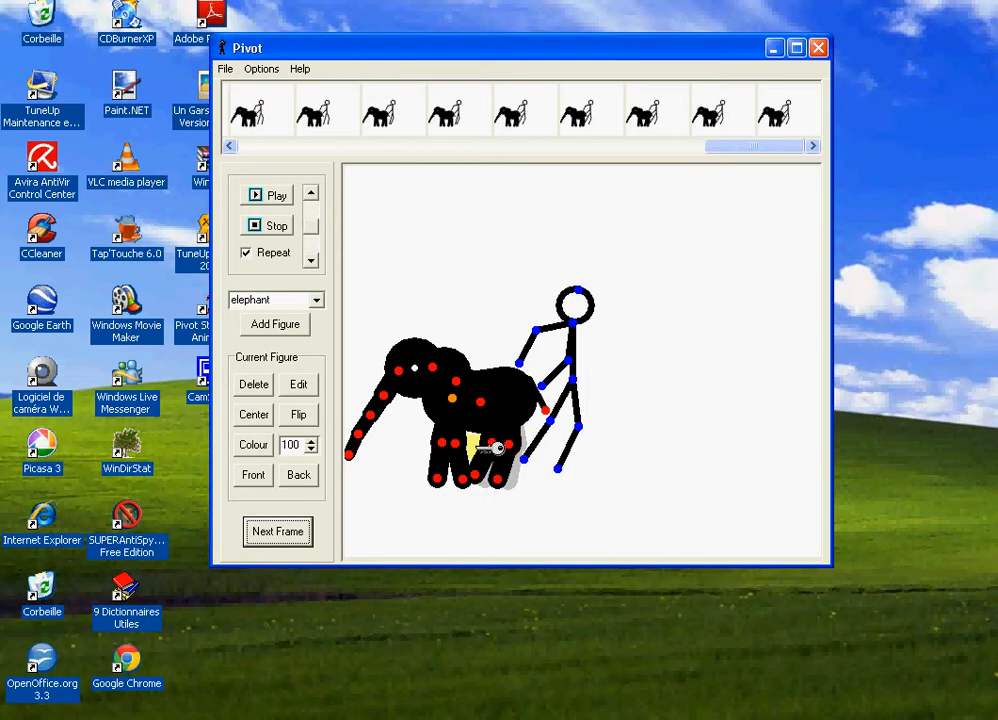
{"action": "left_click", "coordinate": [549, 420]}
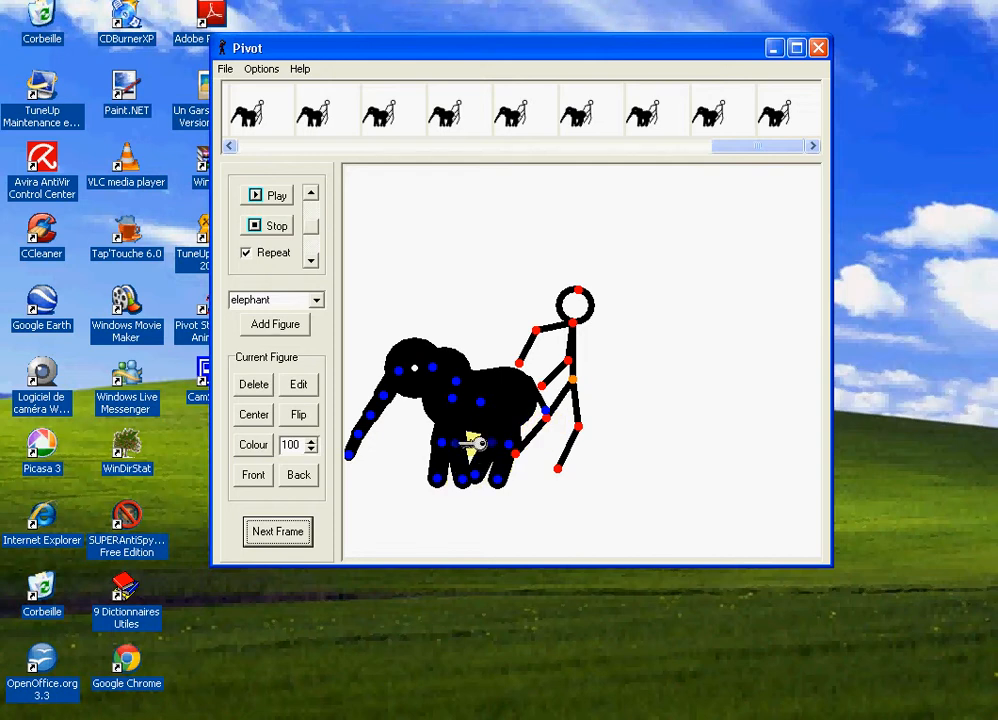
{"action": "left_click_drag", "start_coordinate": [510, 441], "coordinate": [495, 447]}
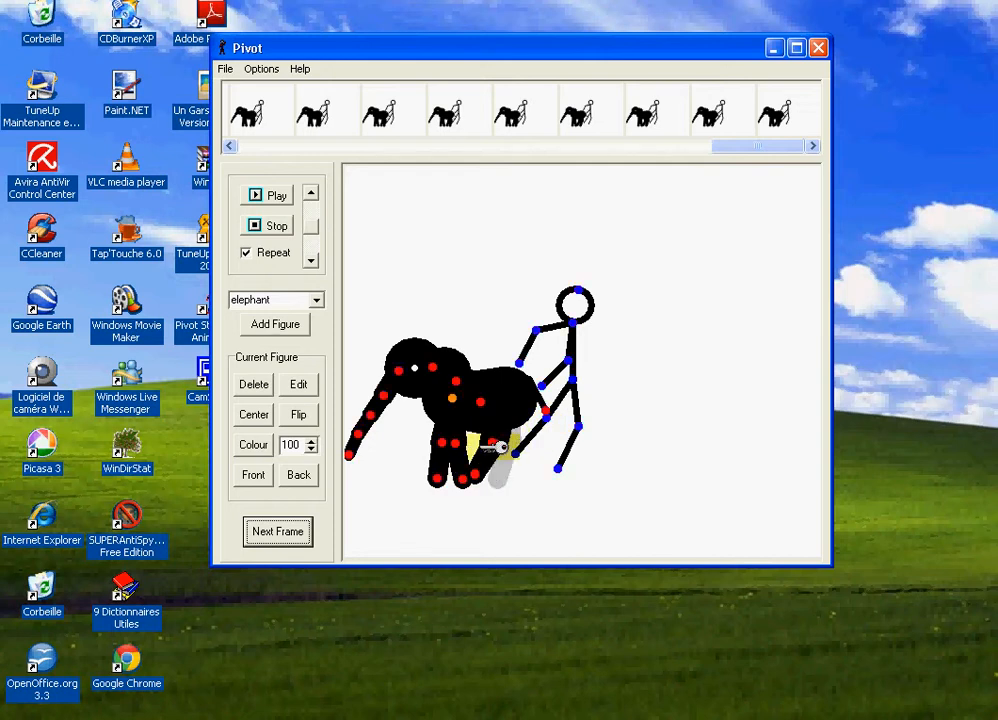
{"action": "left_click", "coordinate": [548, 420]}
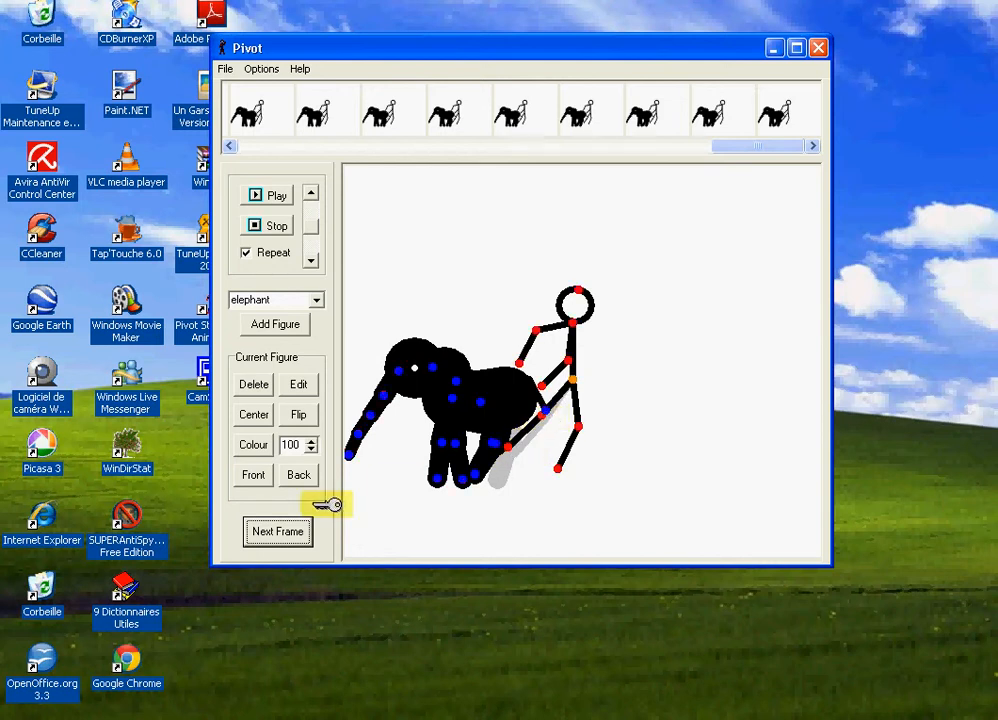
{"action": "left_click", "coordinate": [287, 531]}
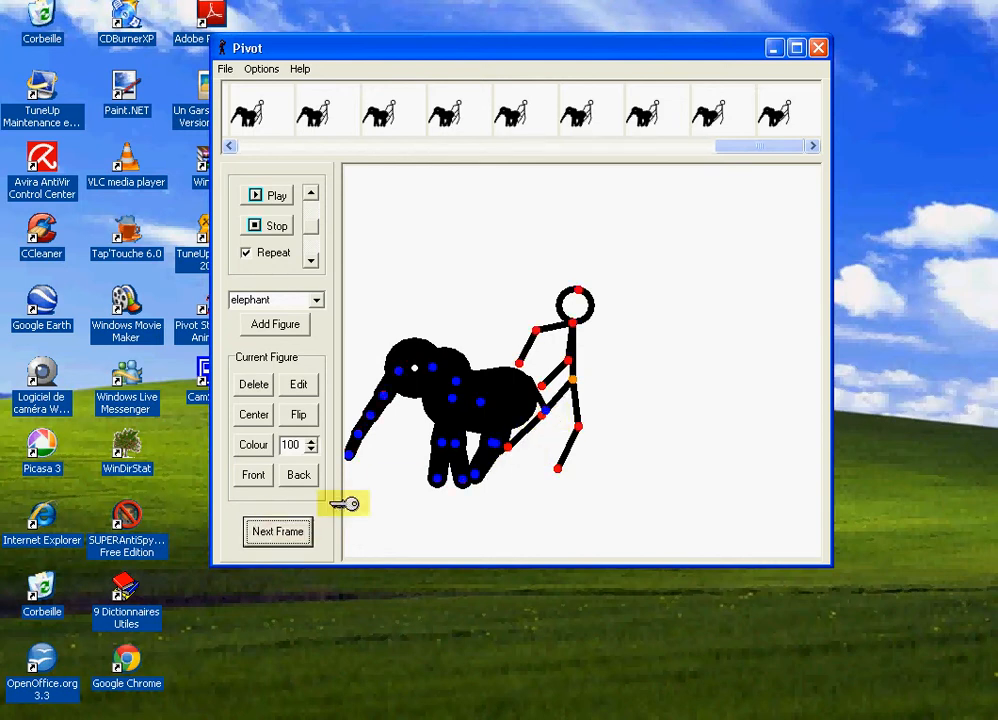
Step: Play the animation from the beginning, switching repeat off and on to control looping
{"action": "left_click", "coordinate": [266, 193]}
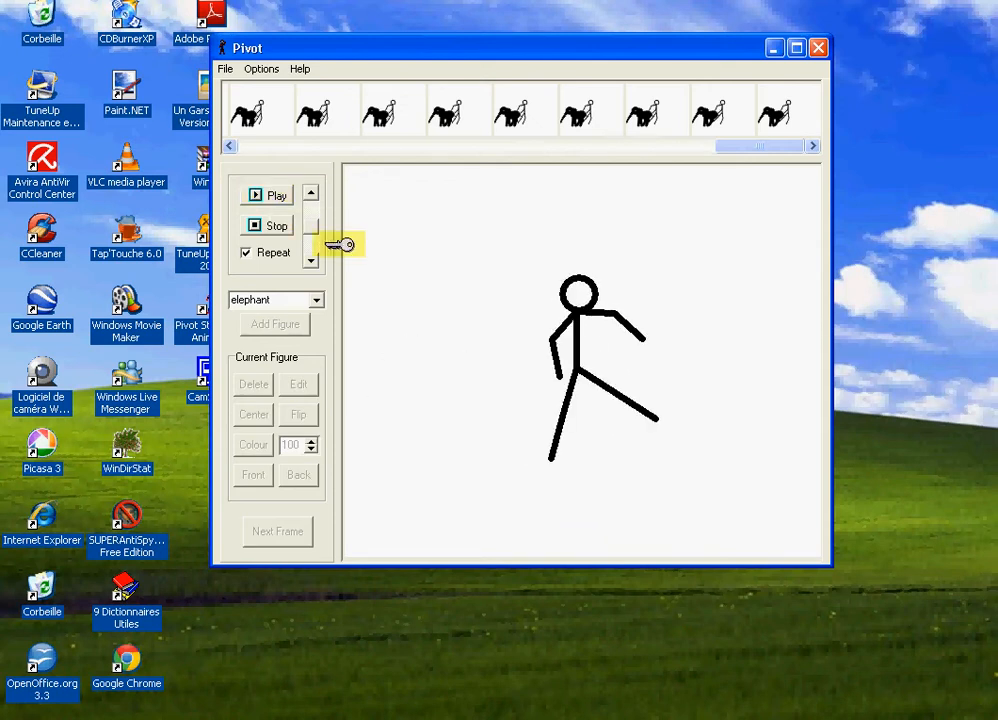
{"action": "left_click", "coordinate": [268, 253]}
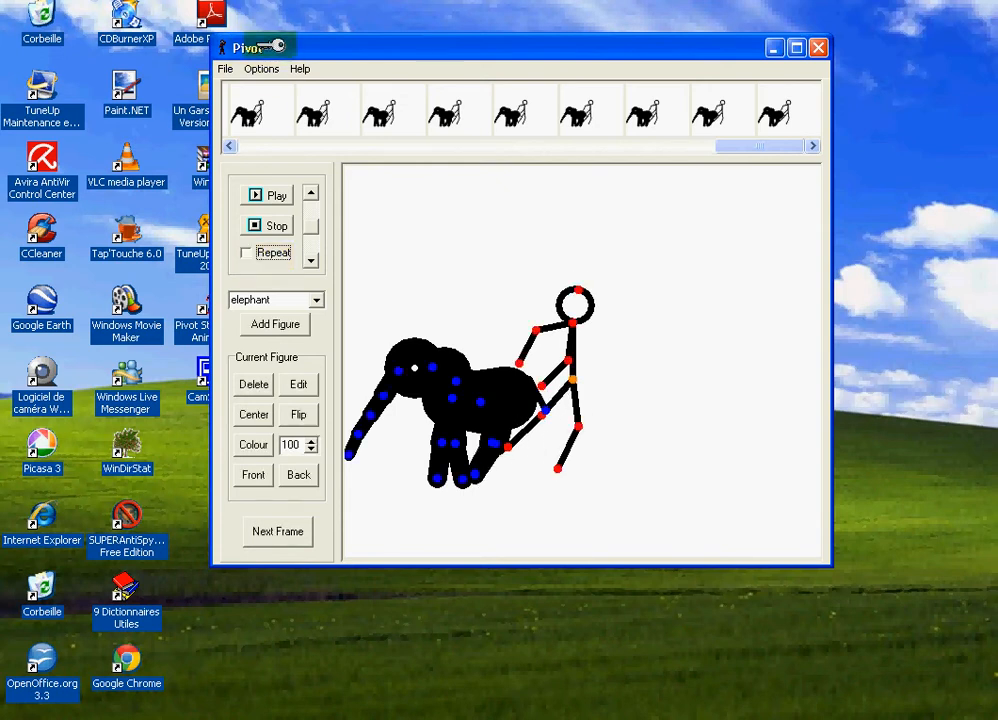
{"action": "left_click", "coordinate": [268, 194]}
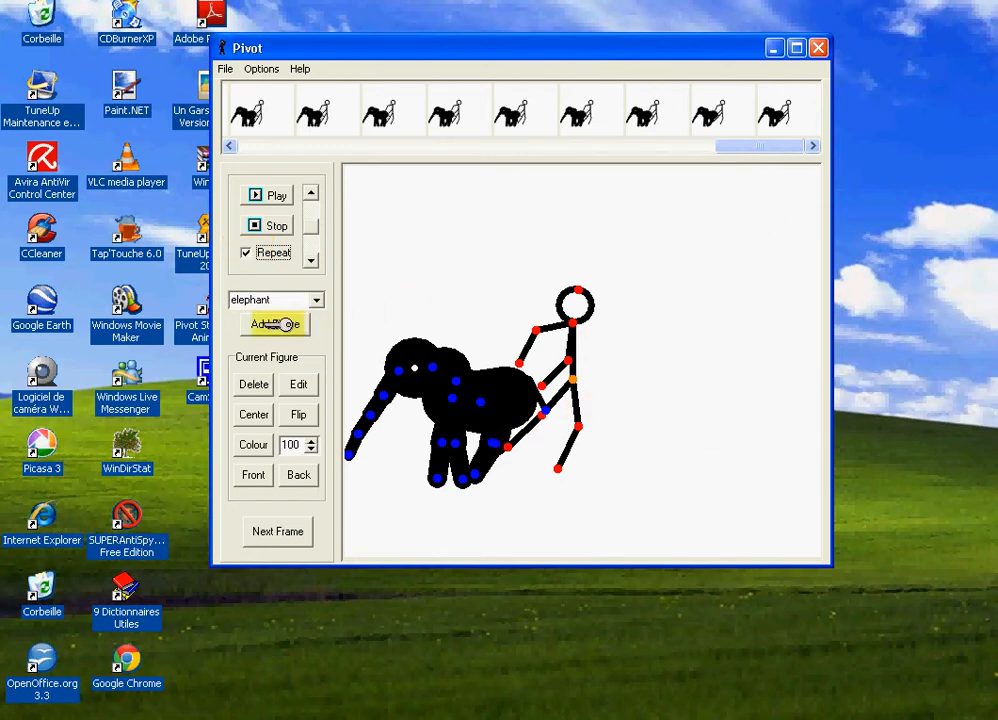
Step: Load the Meteor figure type from the stick figures folder
{"action": "left_click", "coordinate": [316, 303]}
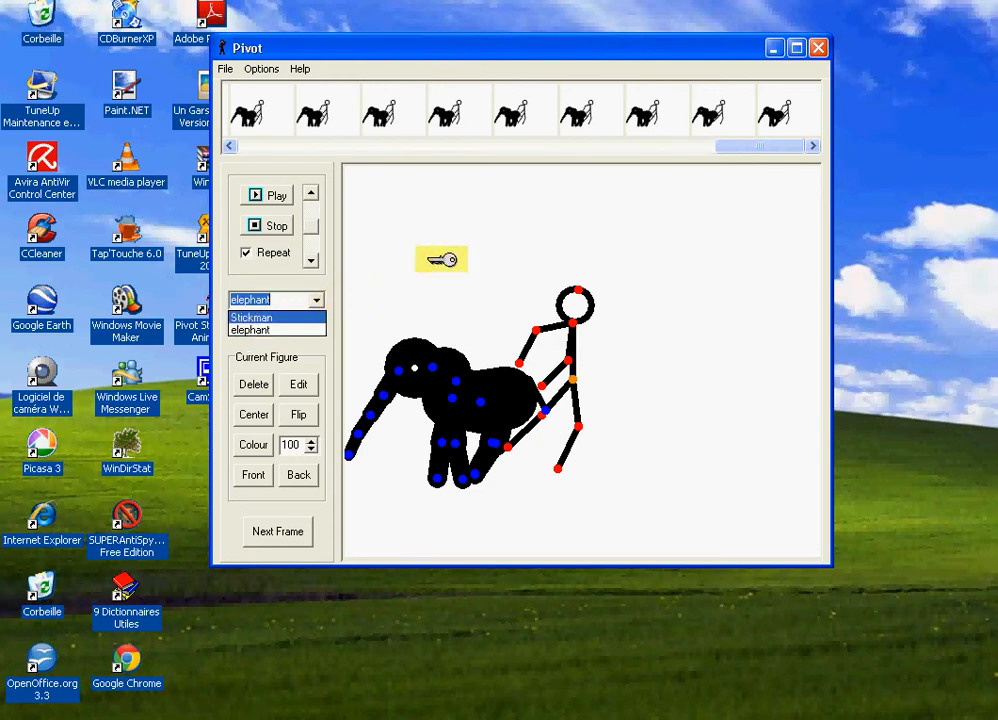
{"action": "left_click", "coordinate": [450, 260]}
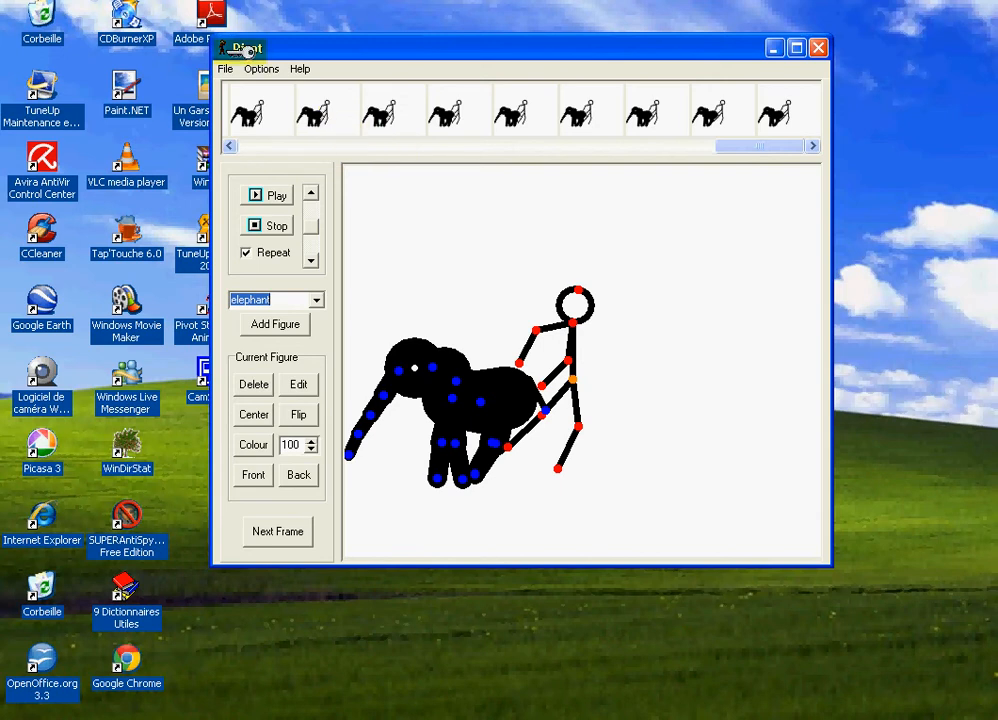
{"action": "left_click", "coordinate": [236, 67]}
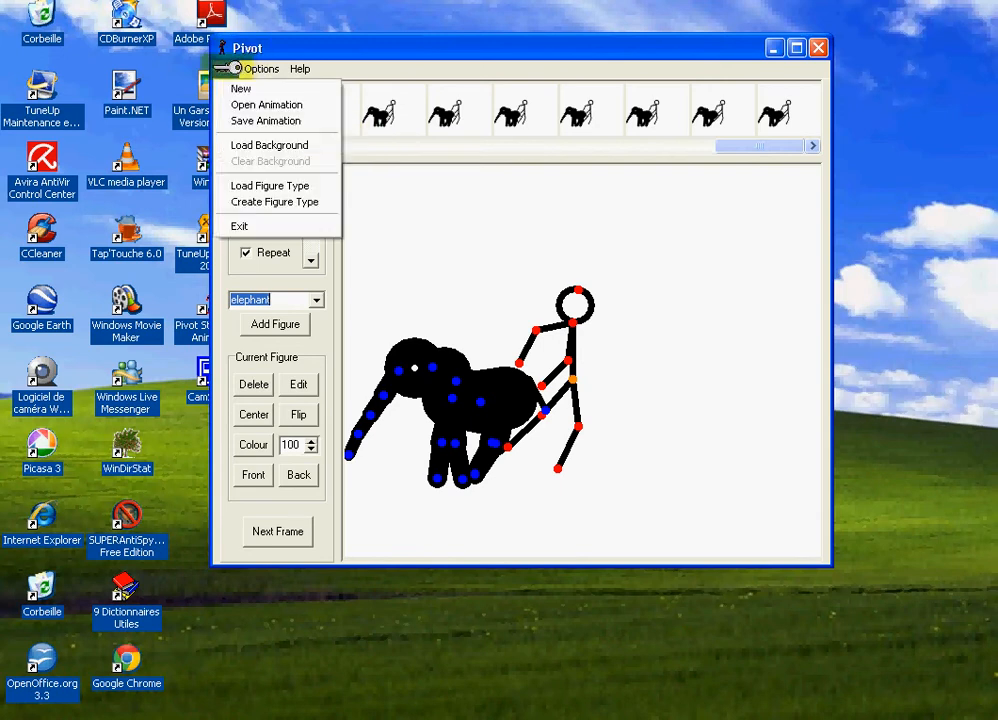
{"action": "left_click", "coordinate": [234, 68]}
{"action": "left_click", "coordinate": [230, 68]}
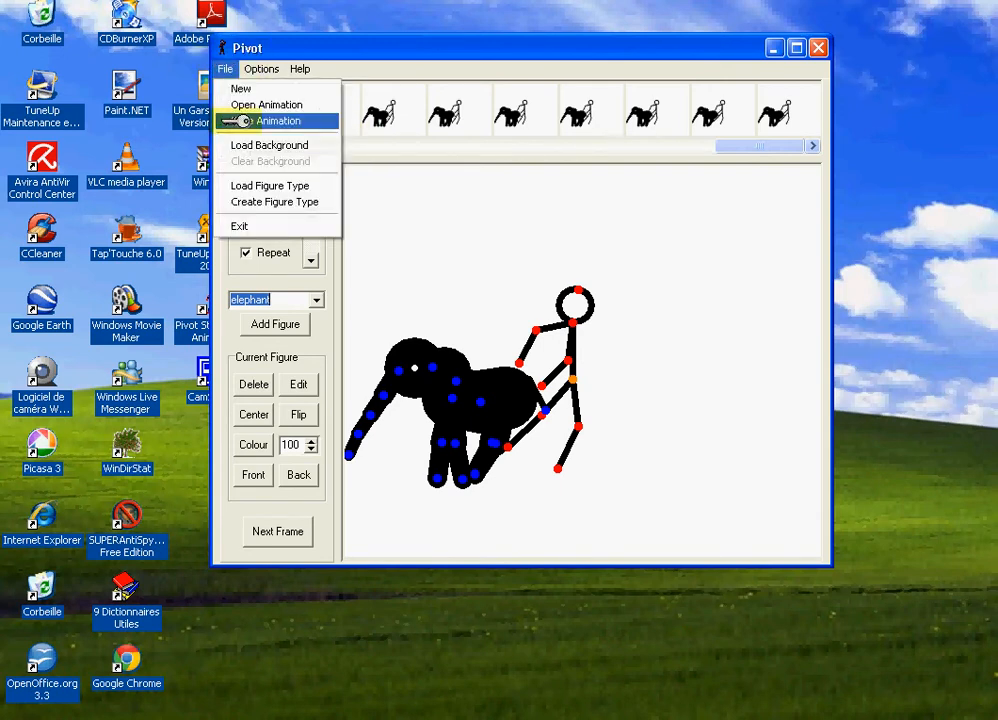
{"action": "left_click", "coordinate": [236, 183]}
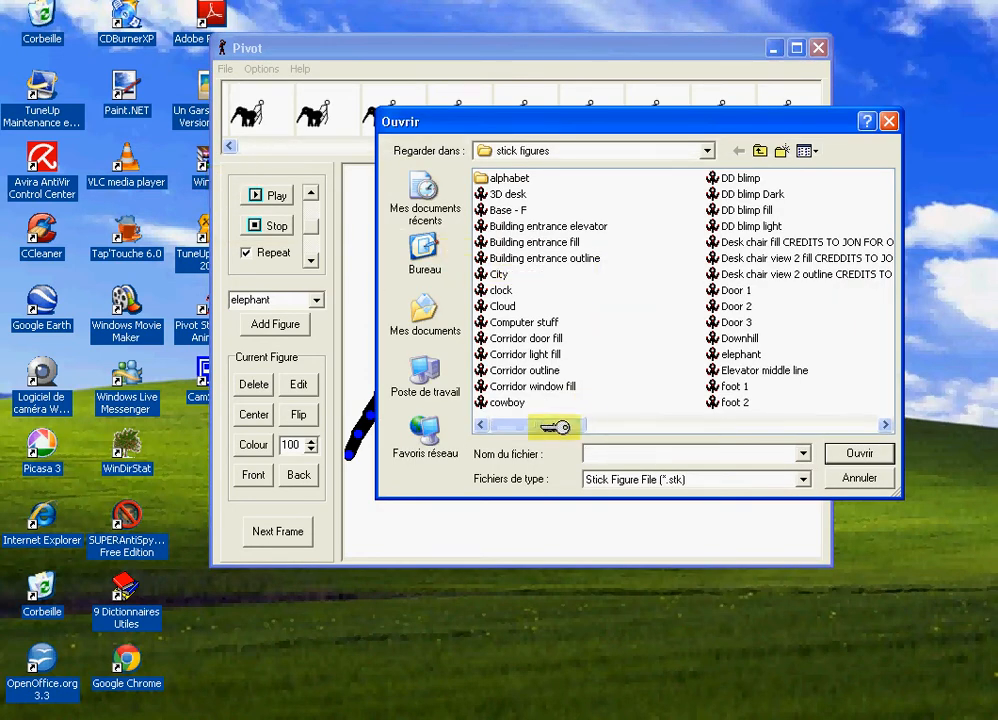
{"action": "left_click_drag", "start_coordinate": [558, 426], "coordinate": [636, 427]}
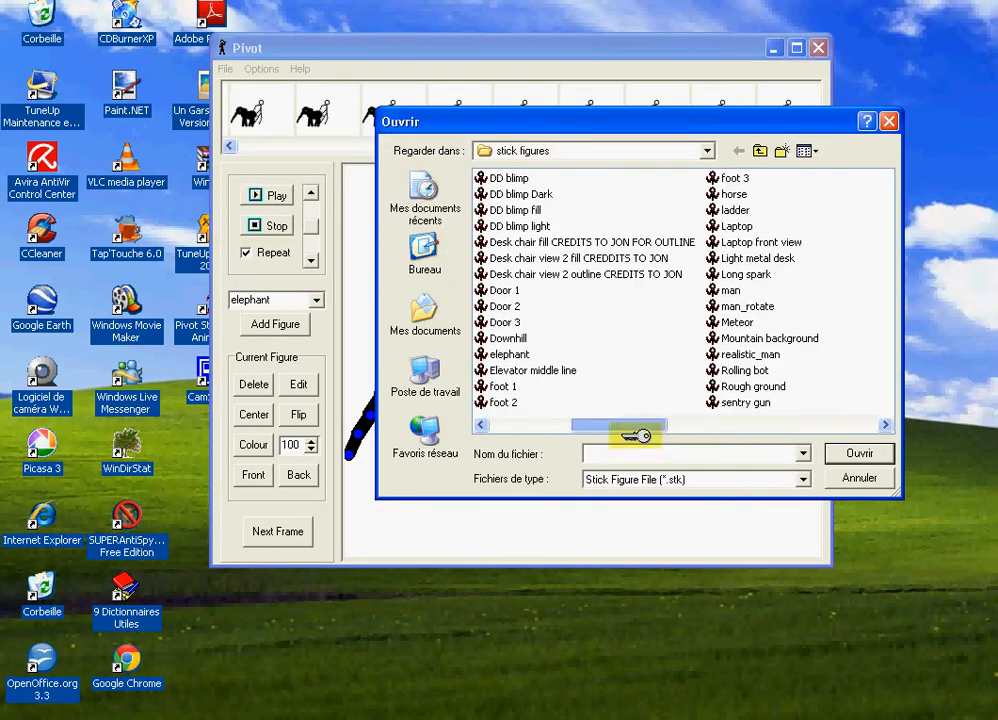
{"action": "double_click", "coordinate": [742, 322]}
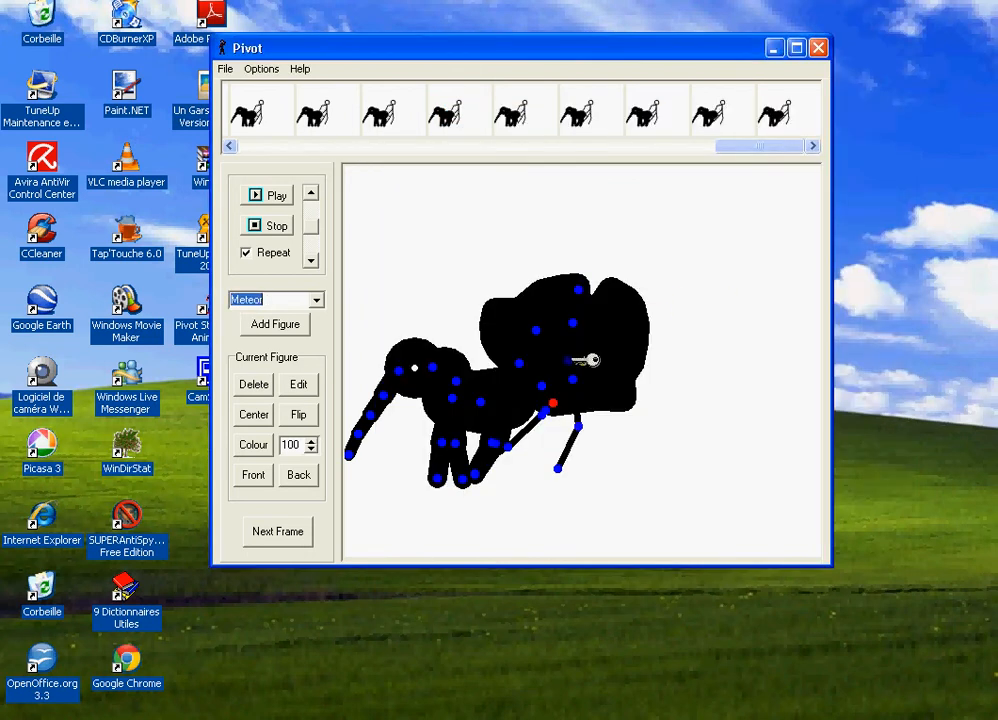
Step: Move the meteor to the stage's upper-right area, rotate it about a quarter turn counterclockwise, and capture the pose in new frames
{"action": "left_click_drag", "start_coordinate": [588, 360], "coordinate": [724, 256]}
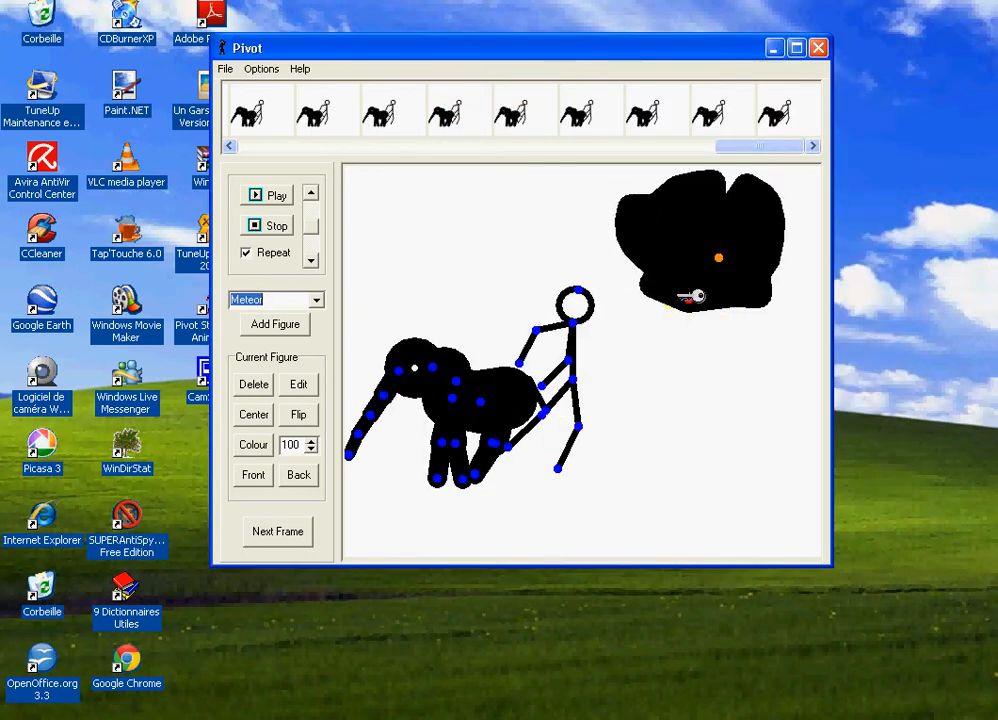
{"action": "left_click_drag", "start_coordinate": [688, 296], "coordinate": [755, 292]}
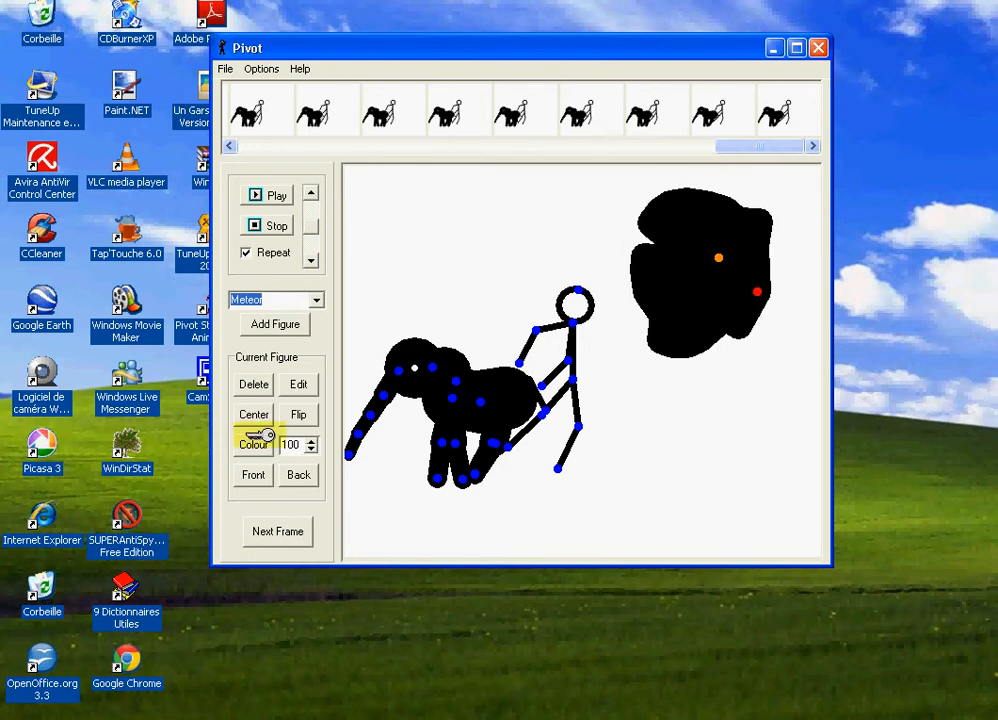
{"action": "left_click", "coordinate": [286, 520]}
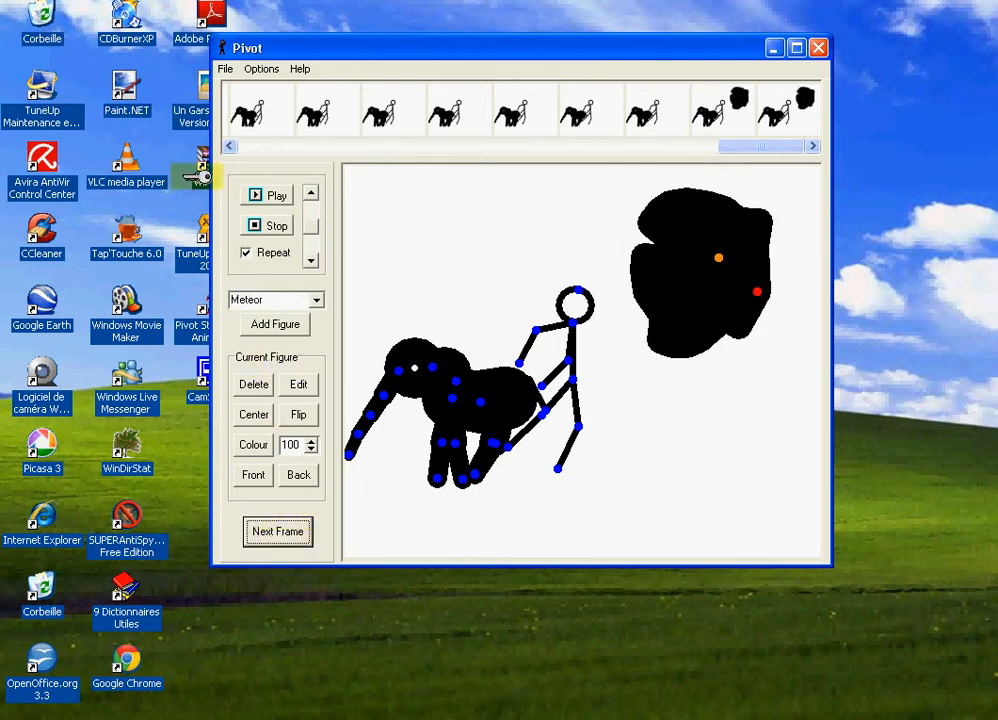
Step: Play back the animation with the meteor frames and leave repeat enabled
{"action": "left_click", "coordinate": [252, 192]}
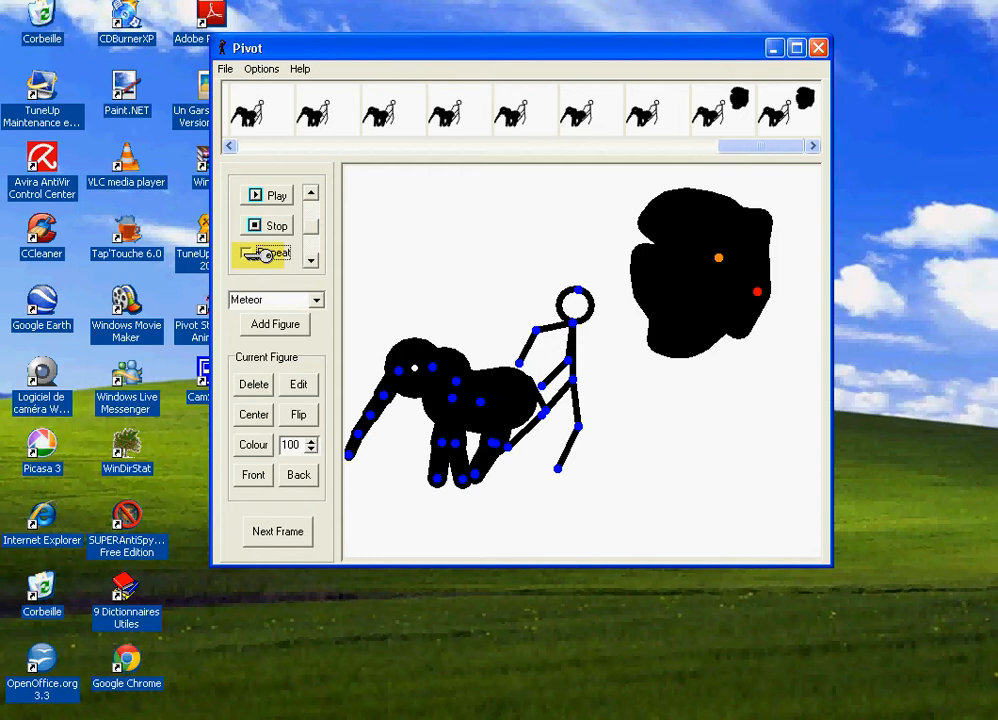
{"action": "left_click", "coordinate": [262, 254]}
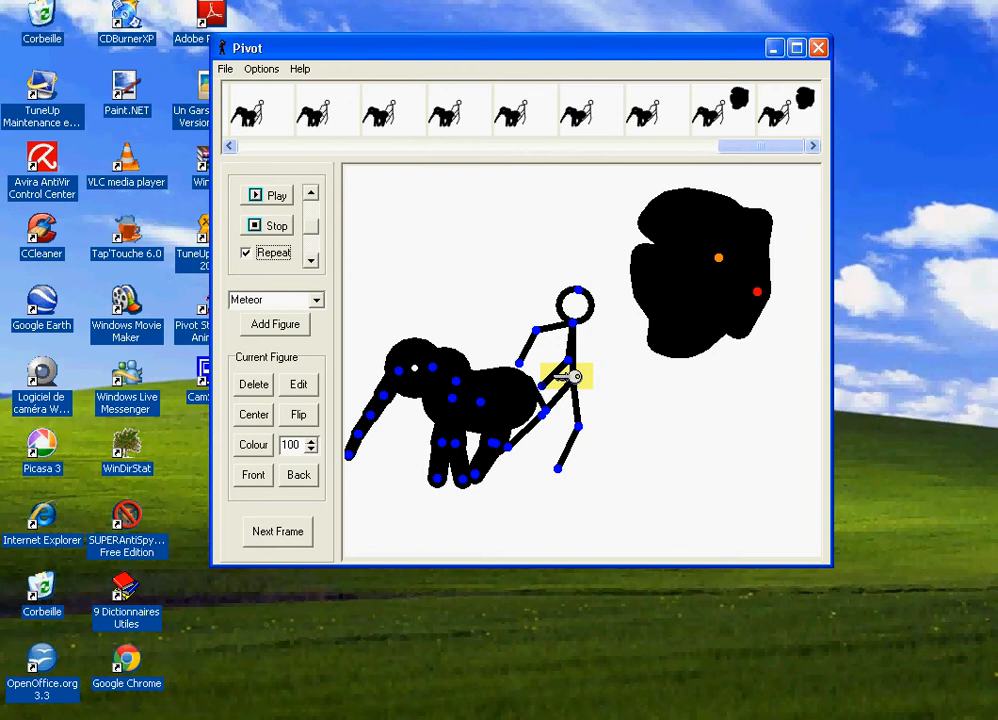
Step: Move the whole stickman onto the elephant's body, capture new frames, and switch its layering between back and front, ending in front
{"action": "left_click_drag", "start_coordinate": [573, 376], "coordinate": [490, 392]}
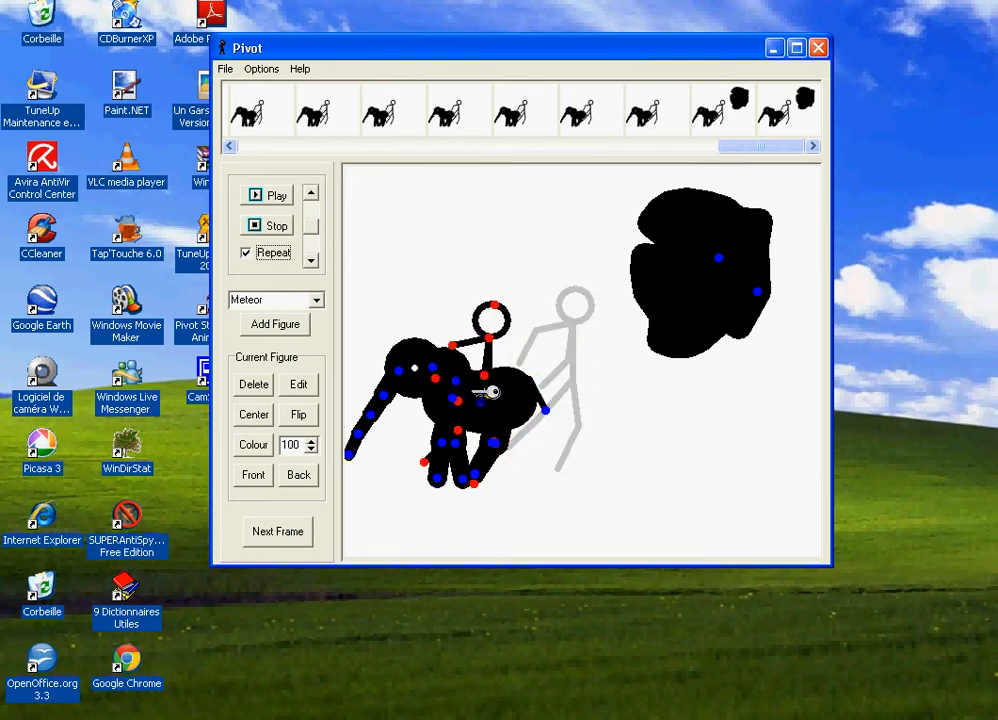
{"action": "left_click", "coordinate": [301, 530]}
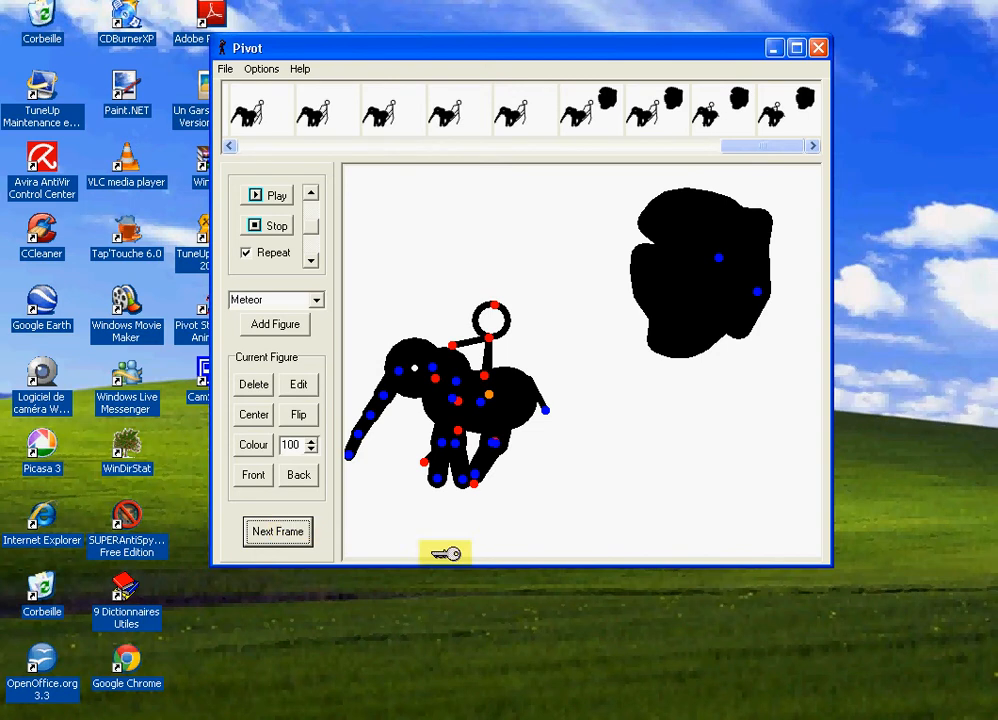
{"action": "left_click", "coordinate": [301, 476]}
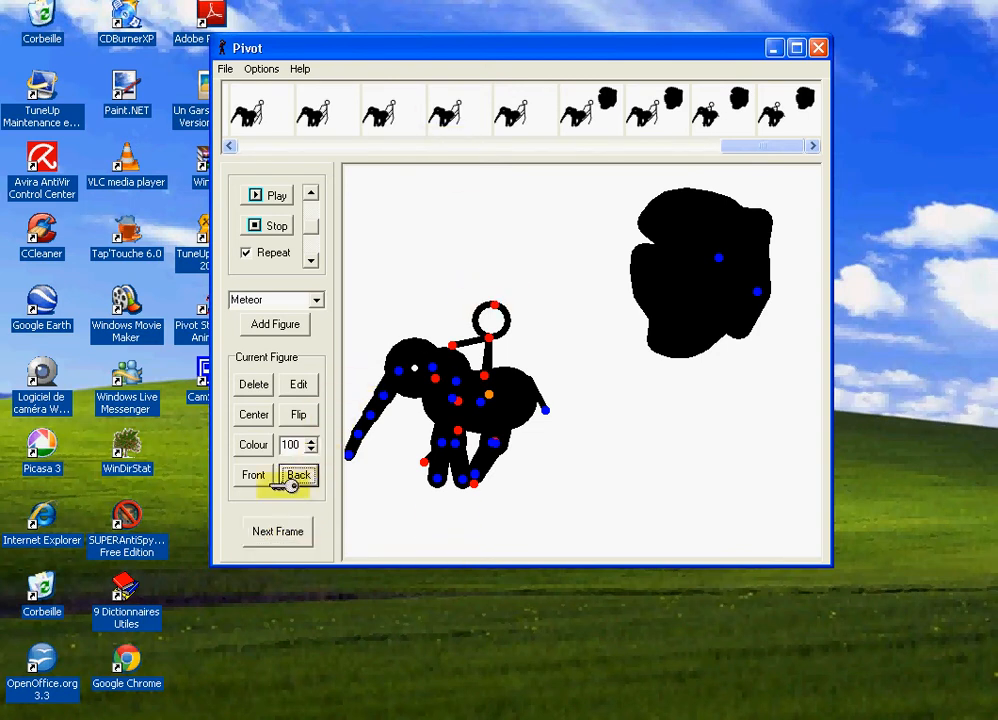
{"action": "left_click", "coordinate": [262, 478]}
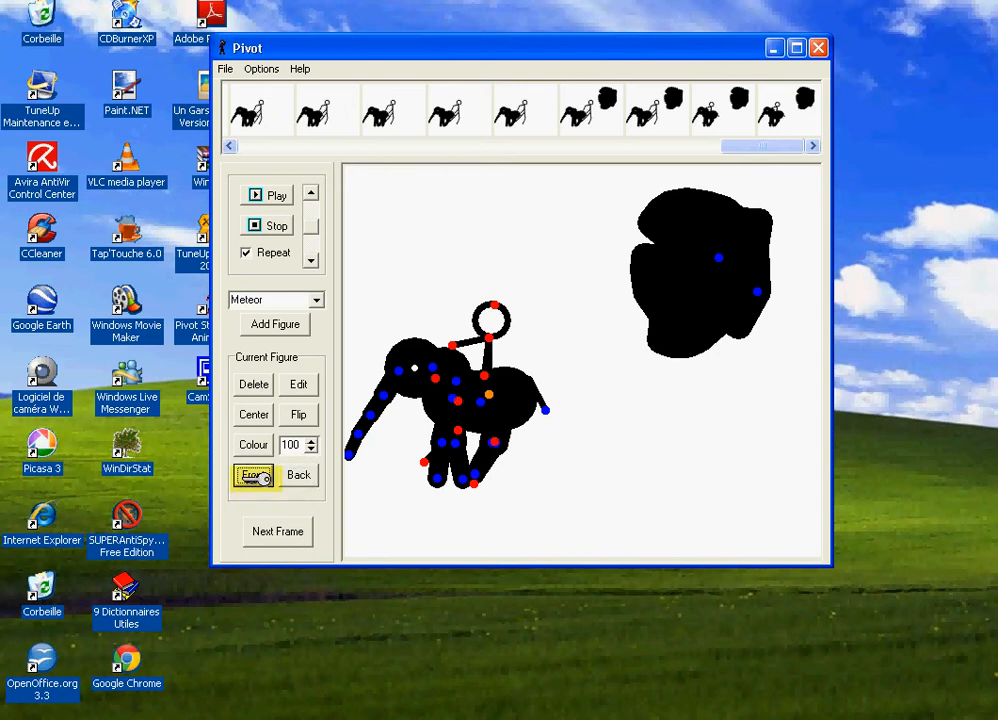
{"action": "left_click", "coordinate": [293, 473]}
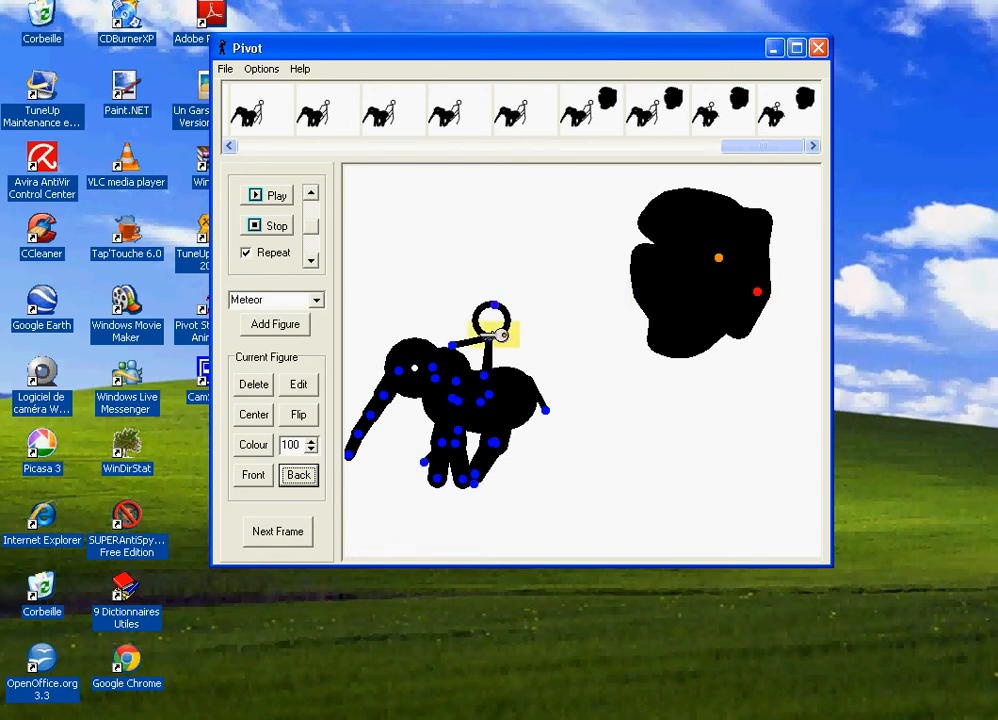
{"action": "left_click", "coordinate": [251, 474]}
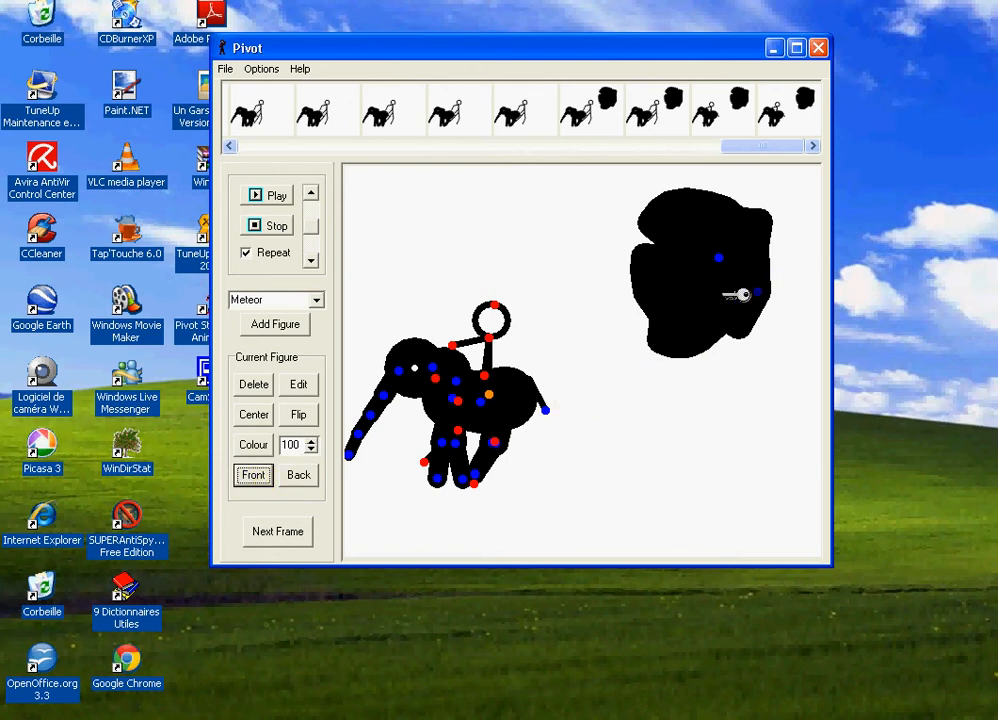
Step: Flip the stickman horizontally so it faces the meteor, and capture the pose in new frames
{"action": "left_click", "coordinate": [299, 416]}
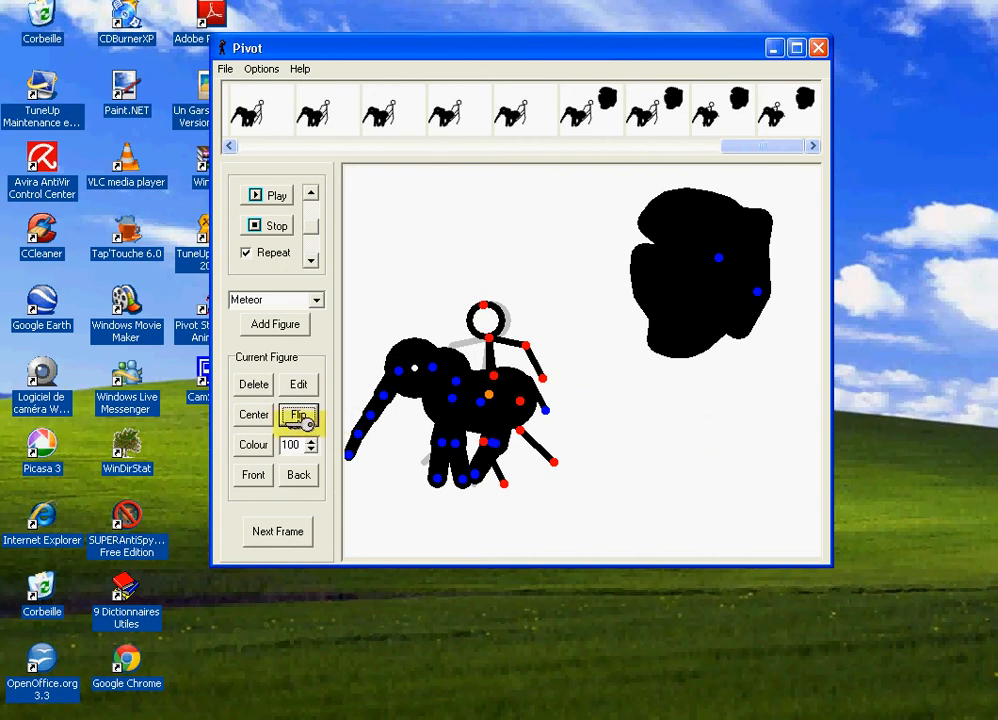
{"action": "left_click", "coordinate": [299, 416]}
{"action": "left_click", "coordinate": [299, 416]}
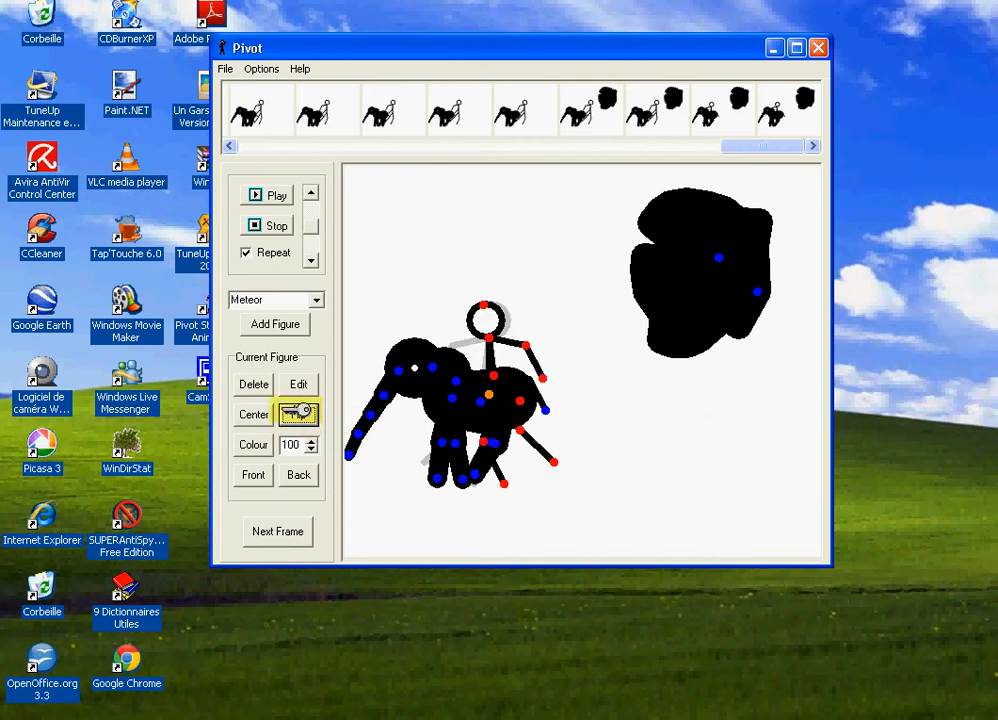
{"action": "left_click", "coordinate": [270, 530]}
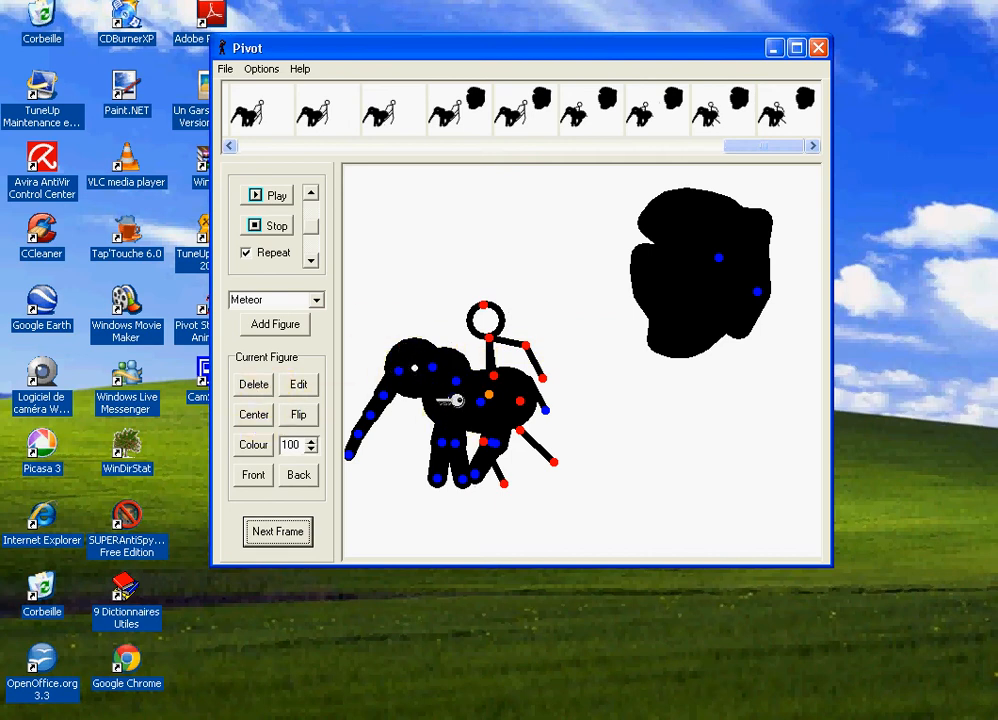
Step: Delete the elephant and capture new frames, then delete the meteor and capture new frames
{"action": "left_click", "coordinate": [253, 384]}
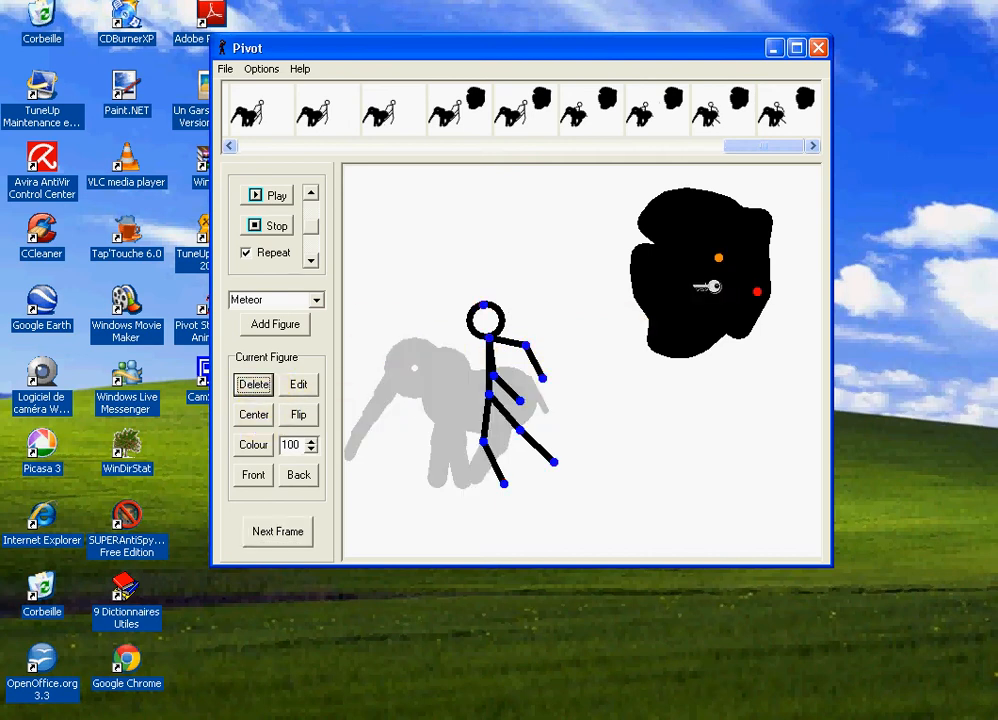
{"action": "left_click", "coordinate": [265, 530]}
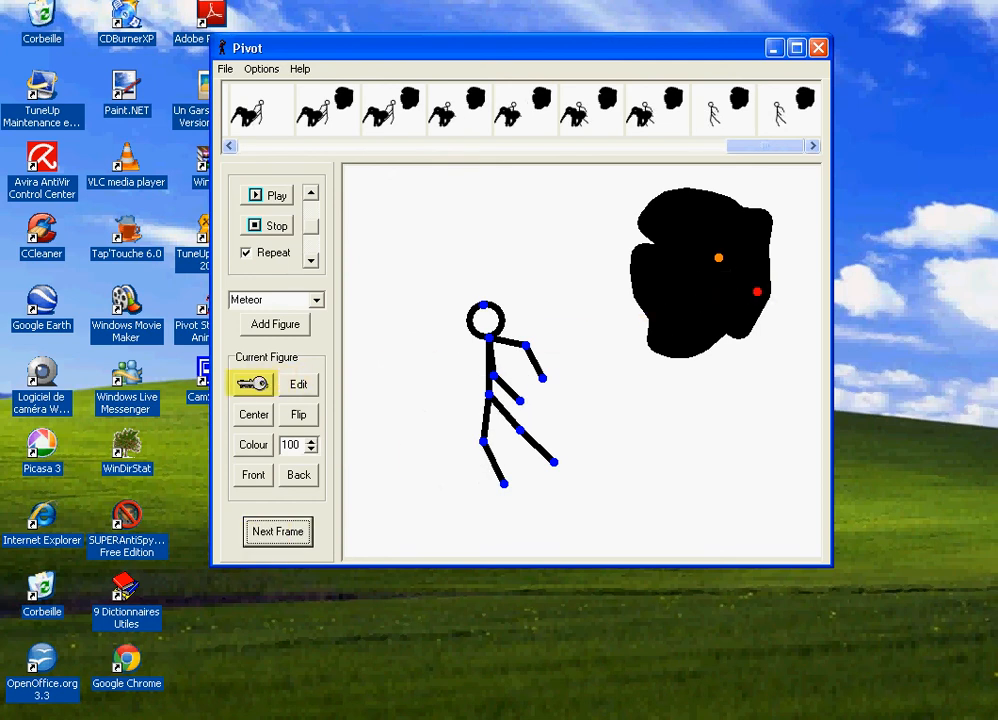
{"action": "left_click", "coordinate": [248, 384]}
{"action": "left_click", "coordinate": [278, 529]}
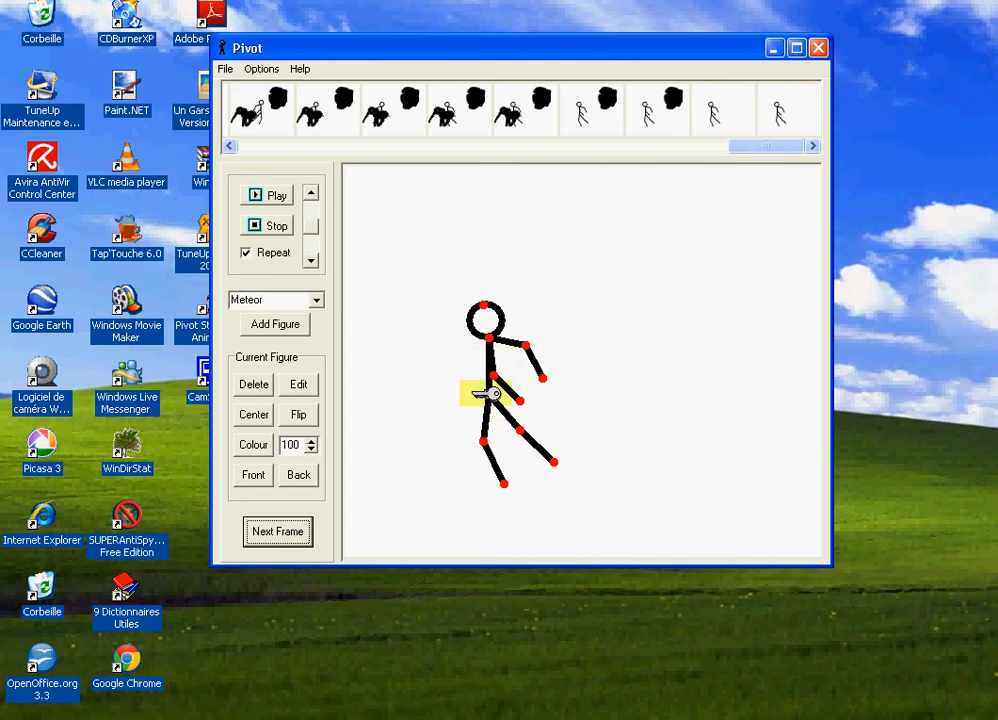
Step: Move the remaining stickman off the stage past its lower edge and capture the empty stage in new frames
{"action": "left_click_drag", "start_coordinate": [487, 393], "coordinate": [546, 659]}
{"action": "left_click", "coordinate": [297, 476]}
{"action": "left_click", "coordinate": [278, 530]}
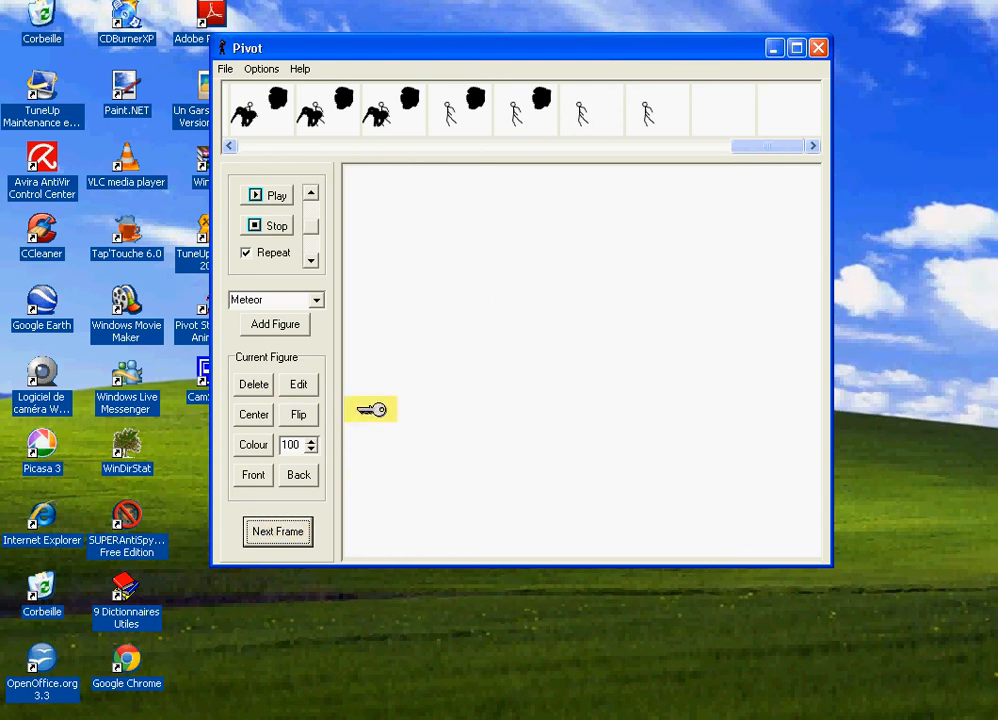
Step: Center the off-stage stickman on the stage and flip it horizontally back and forth, ending with its forward arm and leg pointing right
{"action": "left_click", "coordinate": [253, 413]}
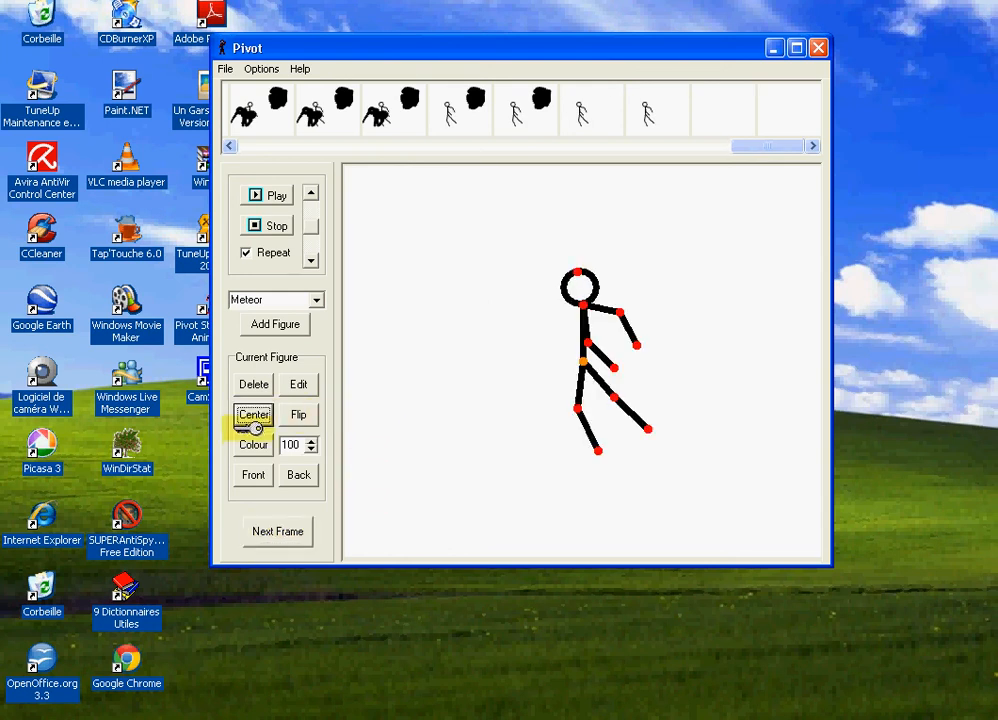
{"action": "left_click", "coordinate": [293, 413]}
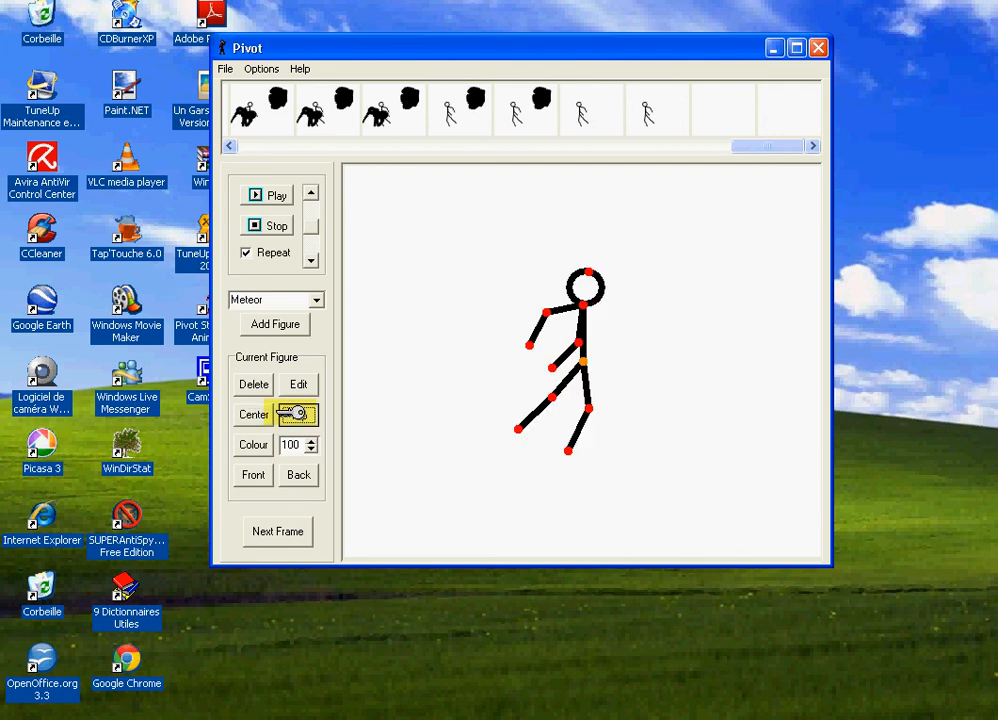
{"action": "left_click", "coordinate": [293, 413]}
{"action": "left_click", "coordinate": [293, 413]}
{"action": "left_click", "coordinate": [293, 413]}
{"action": "left_click", "coordinate": [293, 413]}
{"action": "left_click", "coordinate": [294, 413]}
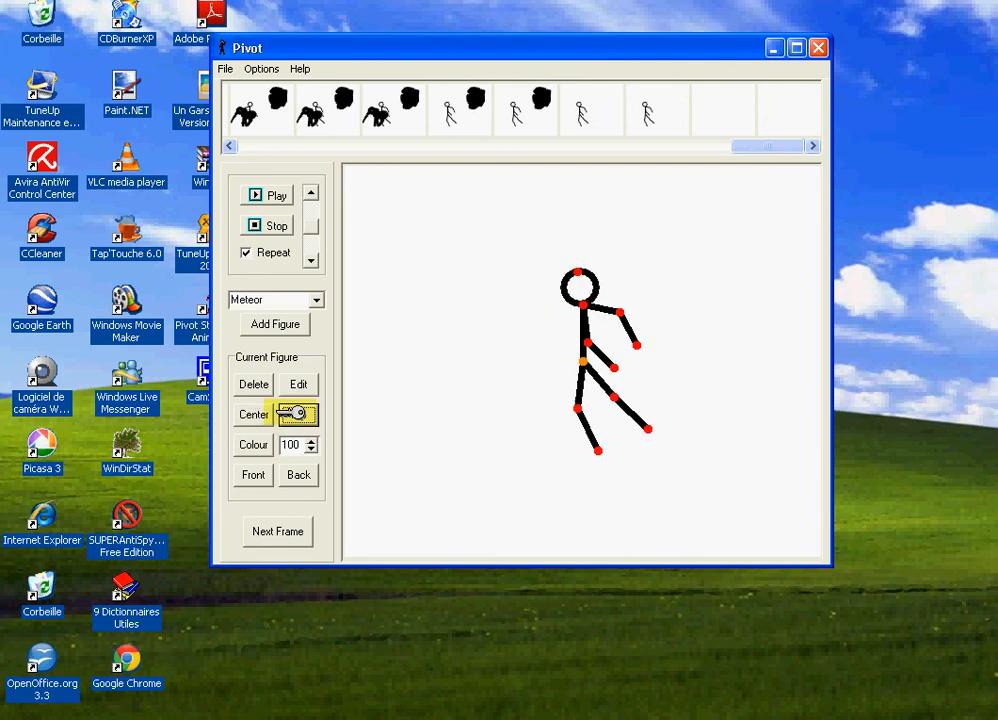
Step: Capture the centered stickman in new frames, flip it horizontally, and capture the mirrored pose in new frames
{"action": "left_click", "coordinate": [277, 530]}
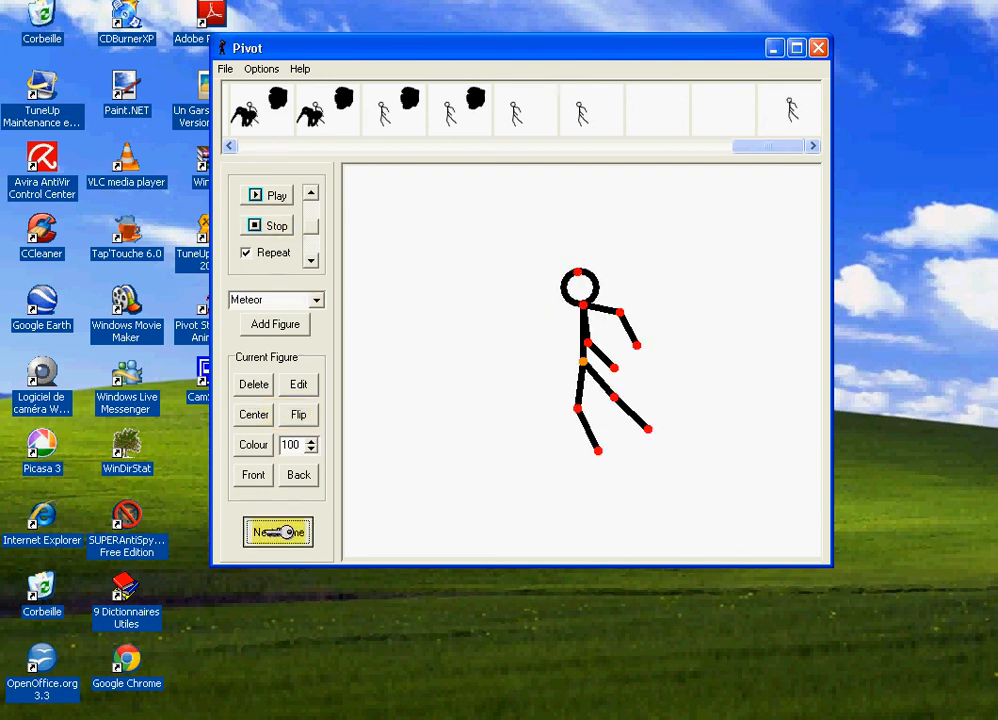
{"action": "left_click", "coordinate": [293, 415]}
{"action": "left_click", "coordinate": [280, 525]}
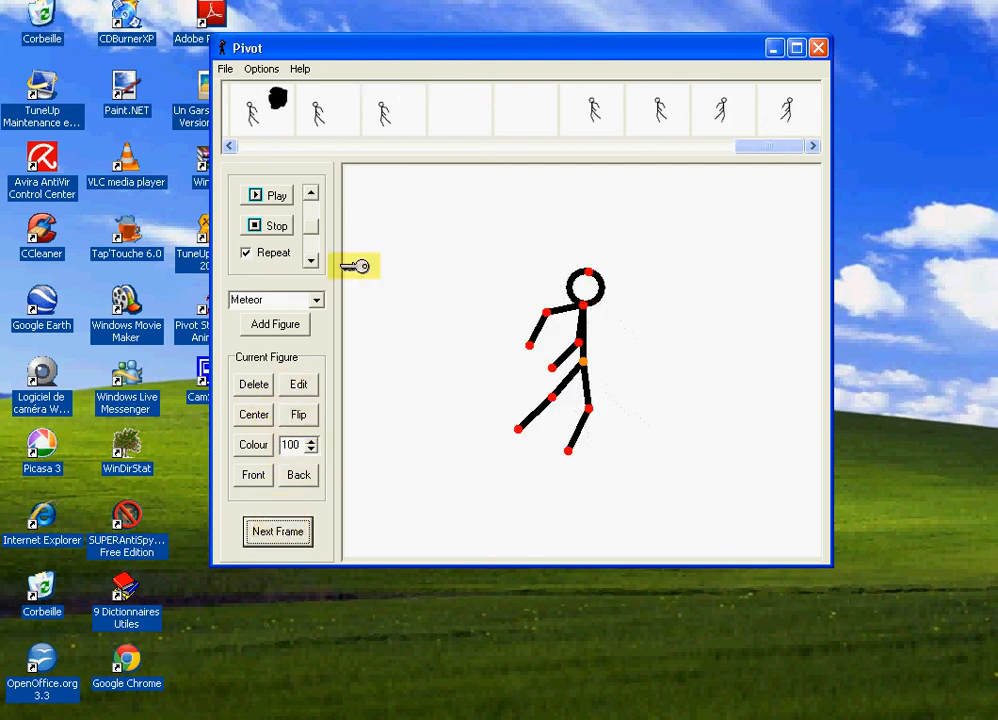
Step: Play the whole animation and toggle its Repeat option
{"action": "left_click", "coordinate": [272, 196]}
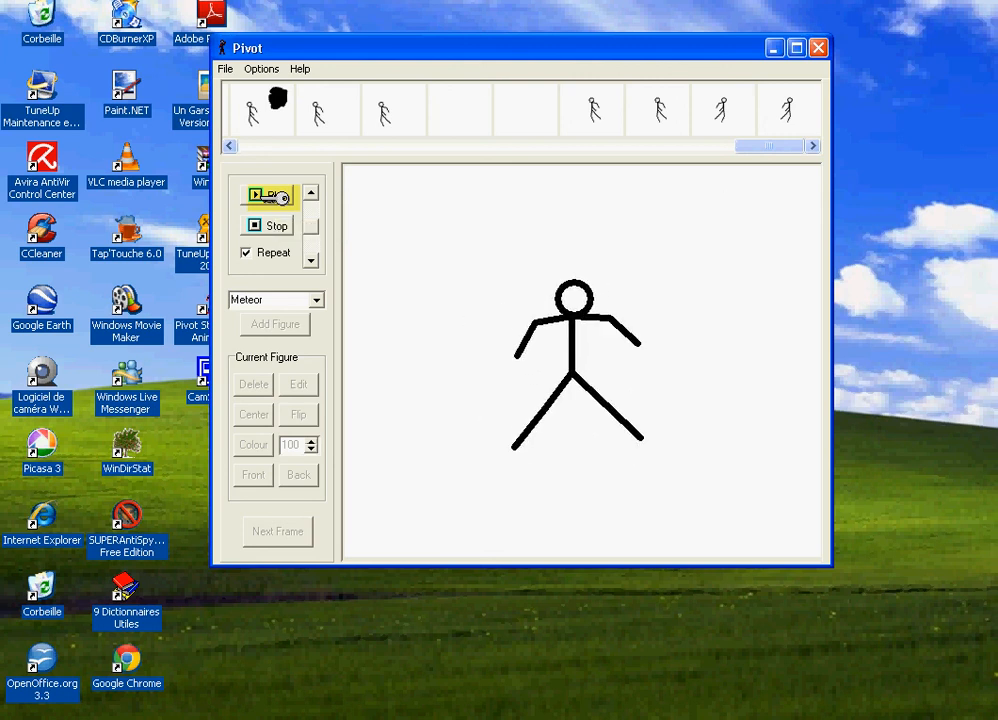
{"action": "left_click", "coordinate": [247, 252]}
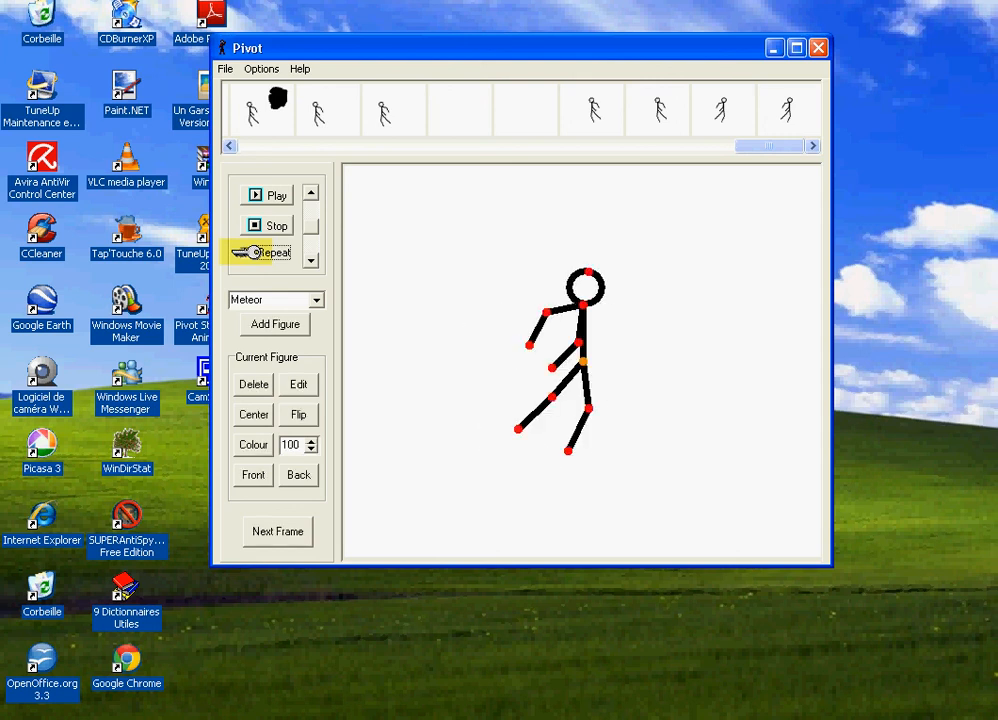
Step: Delete the centered stickman from the stage
{"action": "left_click", "coordinate": [253, 384]}
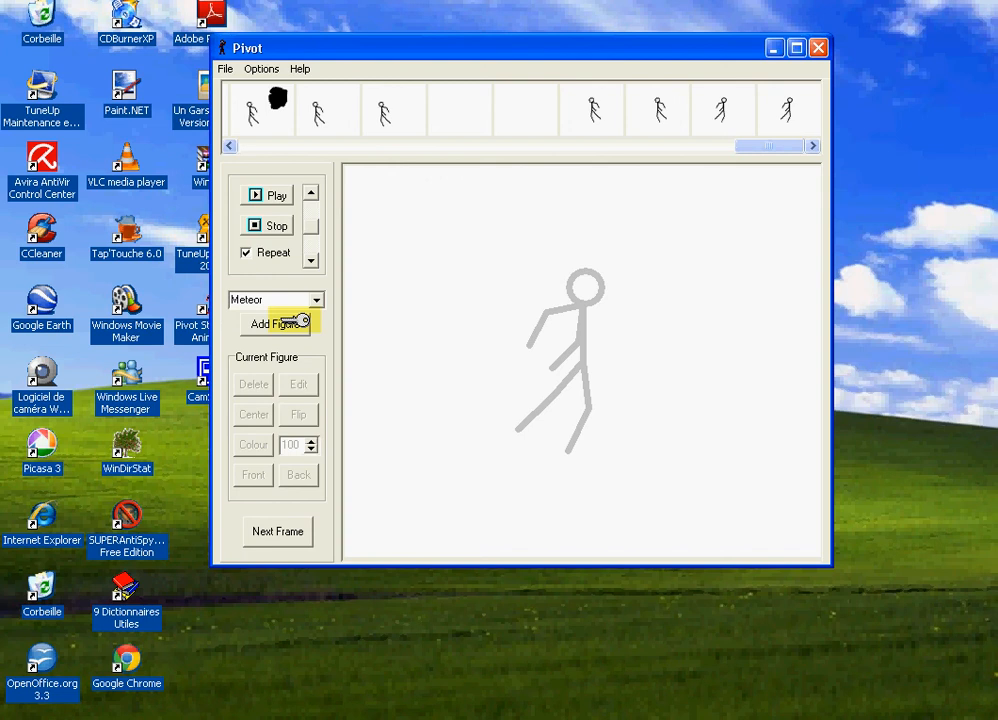